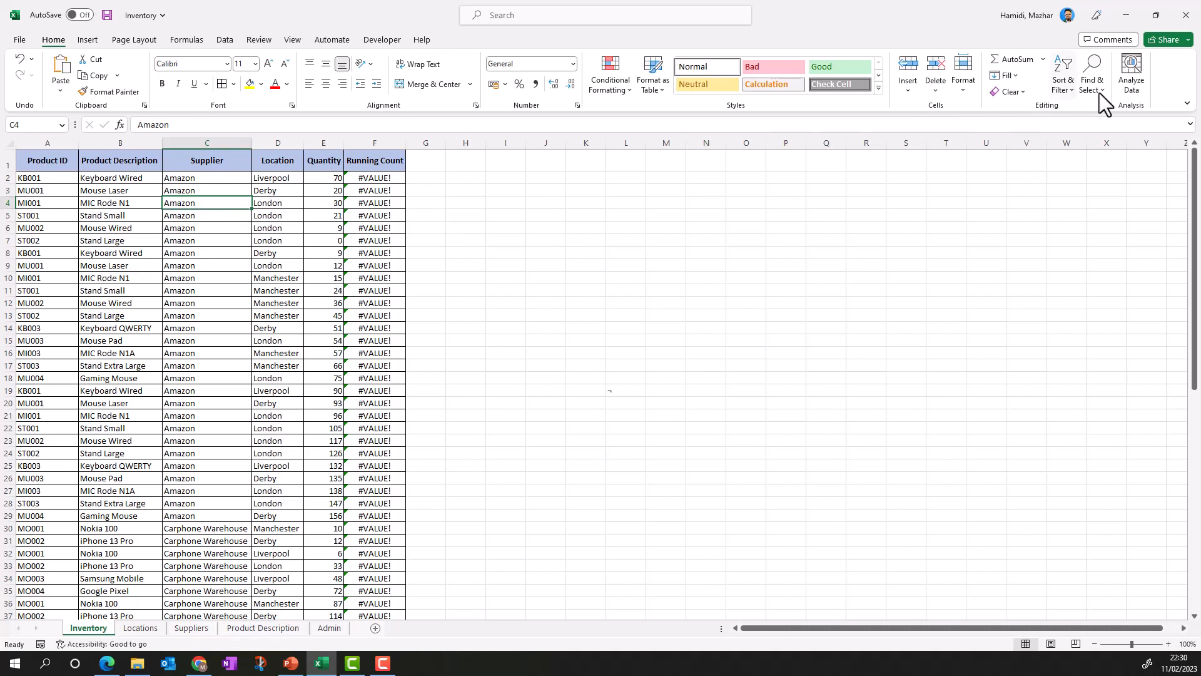
Sort the inventory table by the Supplier column from Z to A
{"action": "left_click", "coordinate": [1066, 89]}
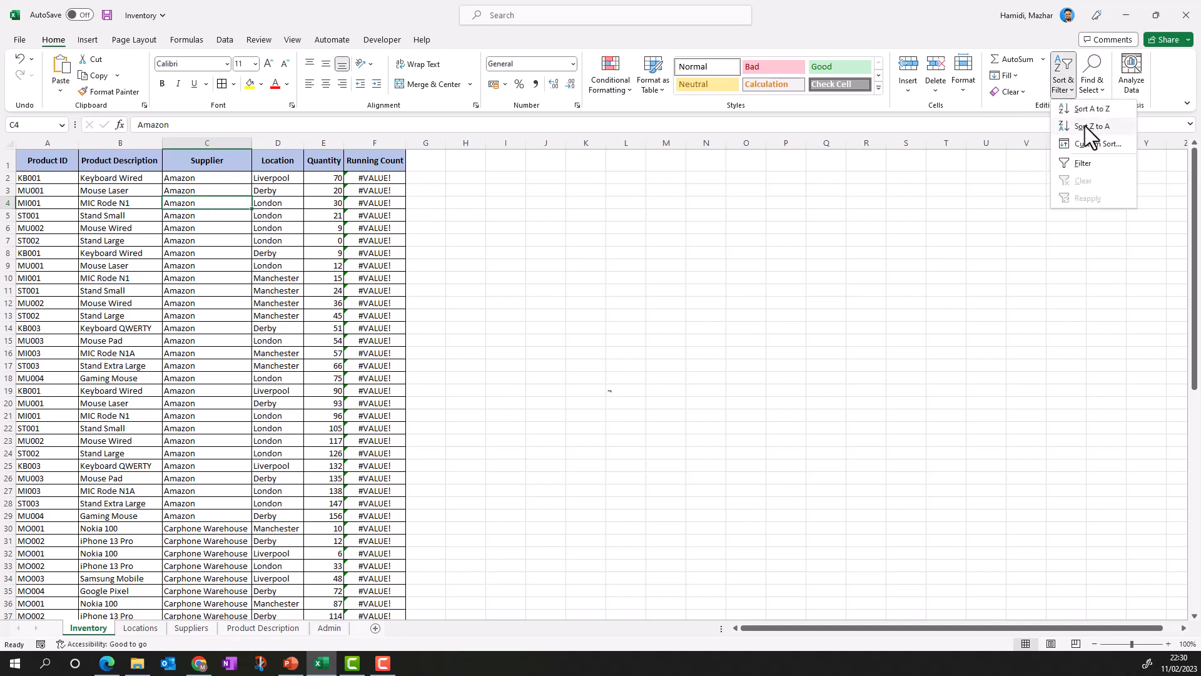
{"action": "left_click", "coordinate": [1090, 128]}
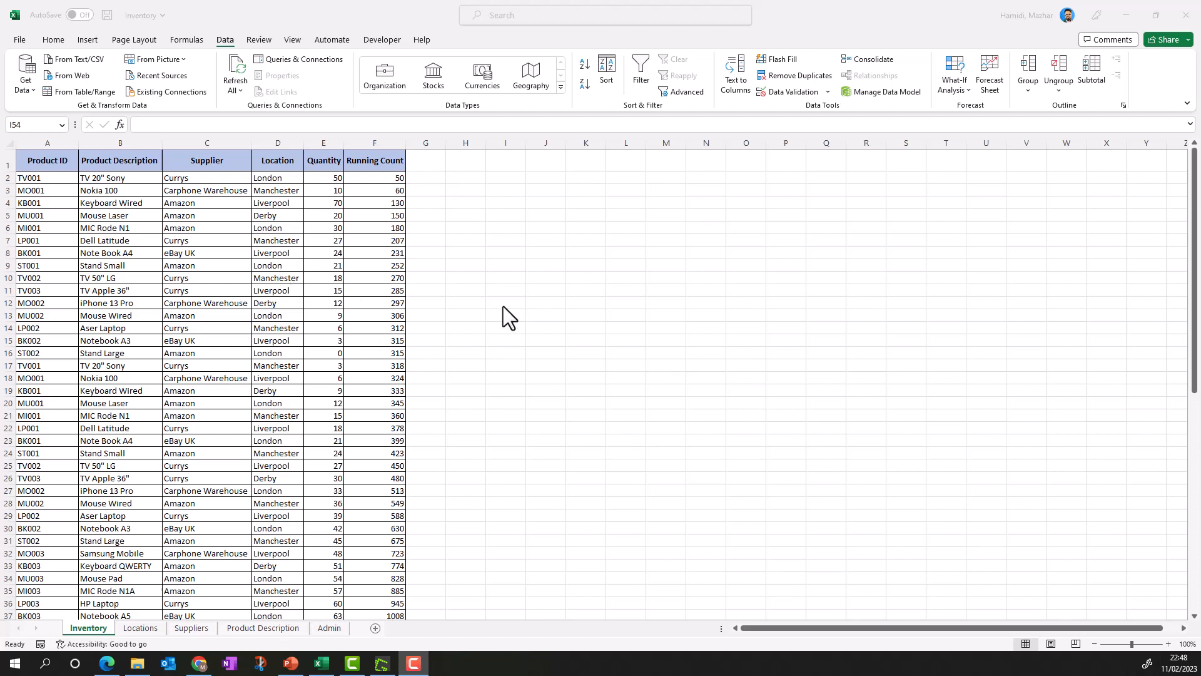
Add a new worksheet, start a SORT formula in cell A1 and open its function arguments
{"action": "left_click", "coordinate": [374, 630]}
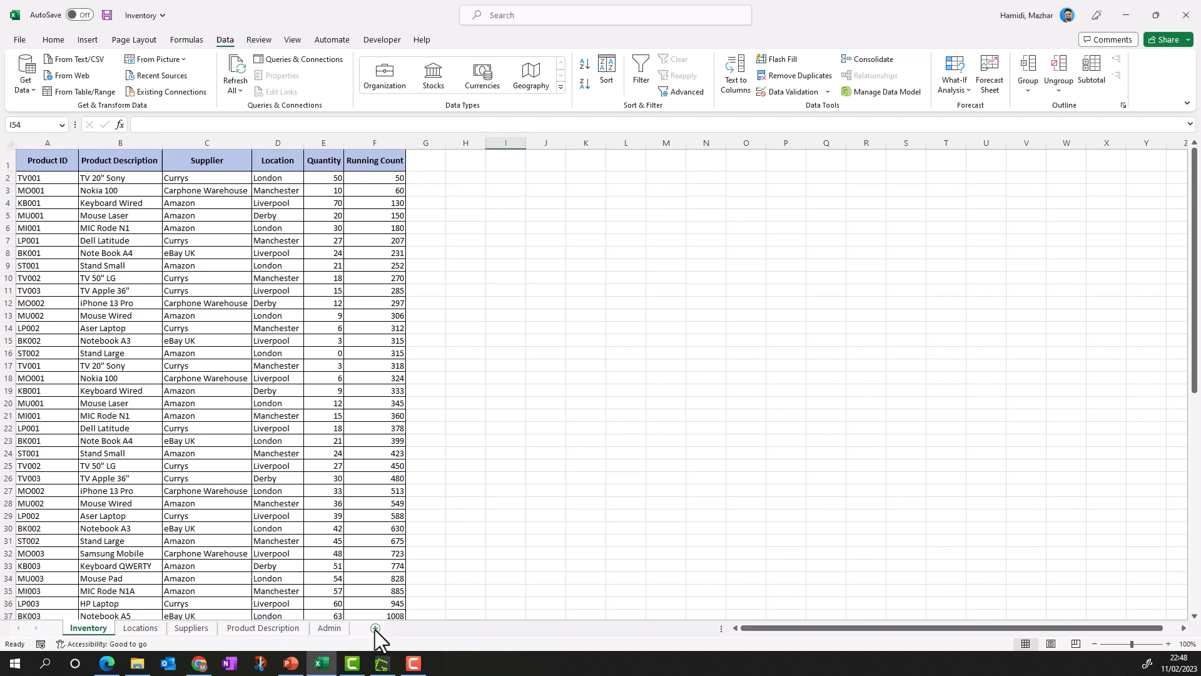
{"action": "left_click", "coordinate": [374, 630]}
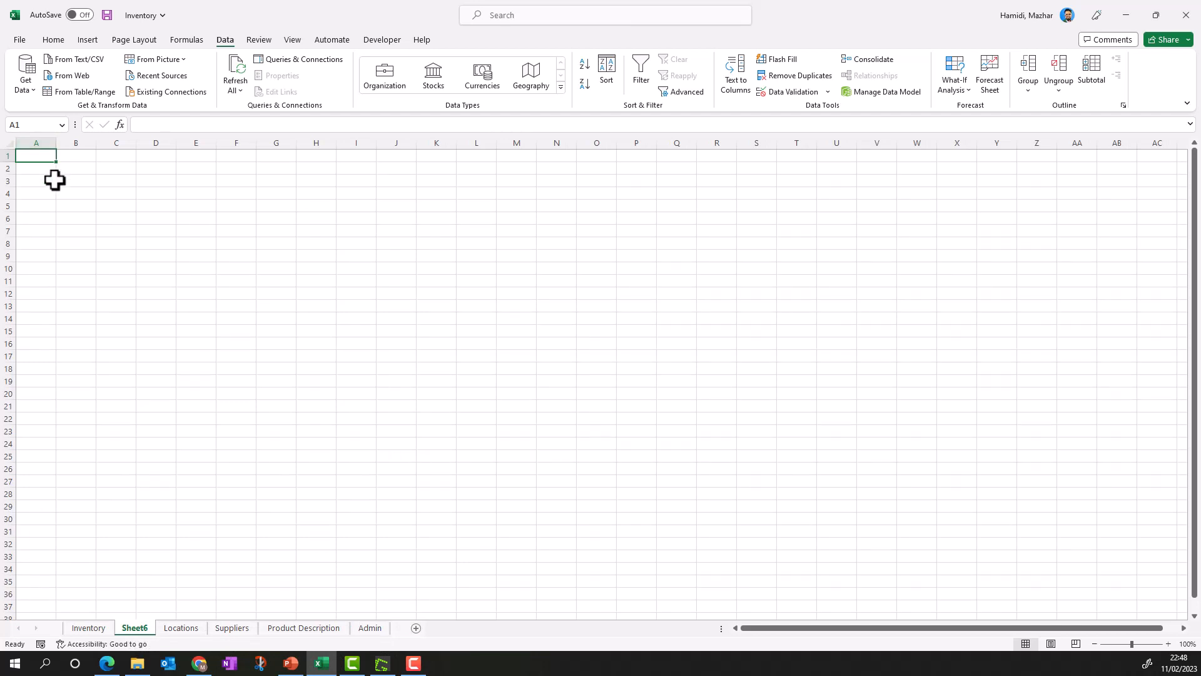
{"action": "type", "text": "=so"}
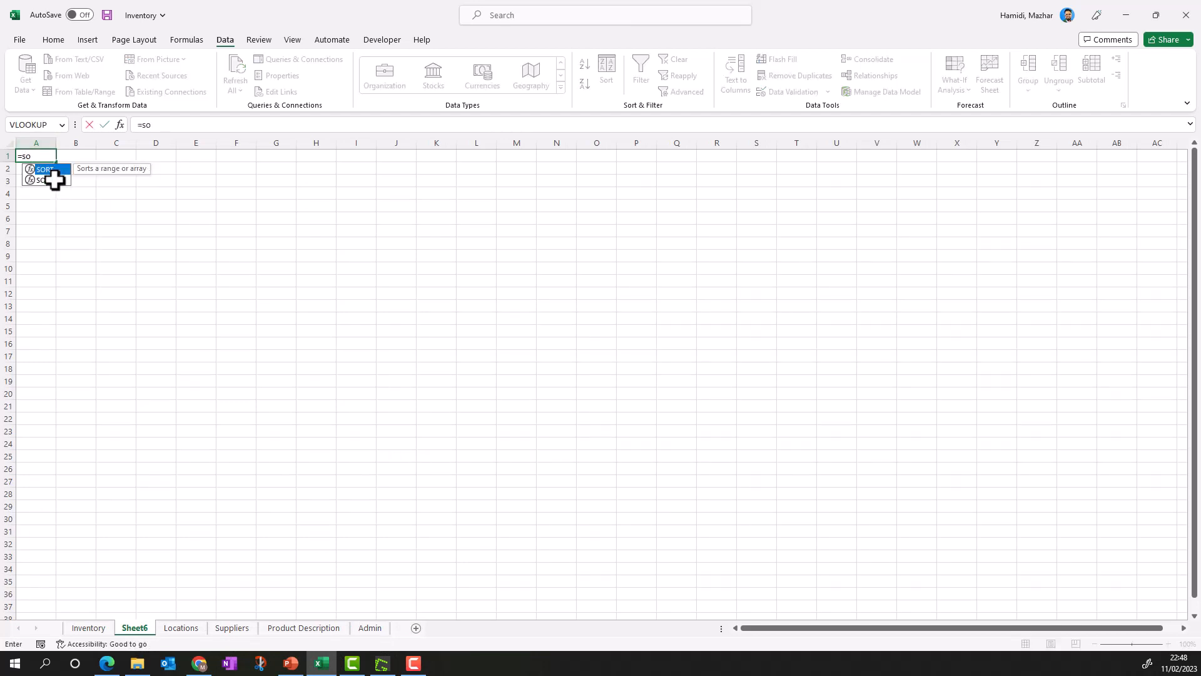
{"action": "key", "text": "Tab"}
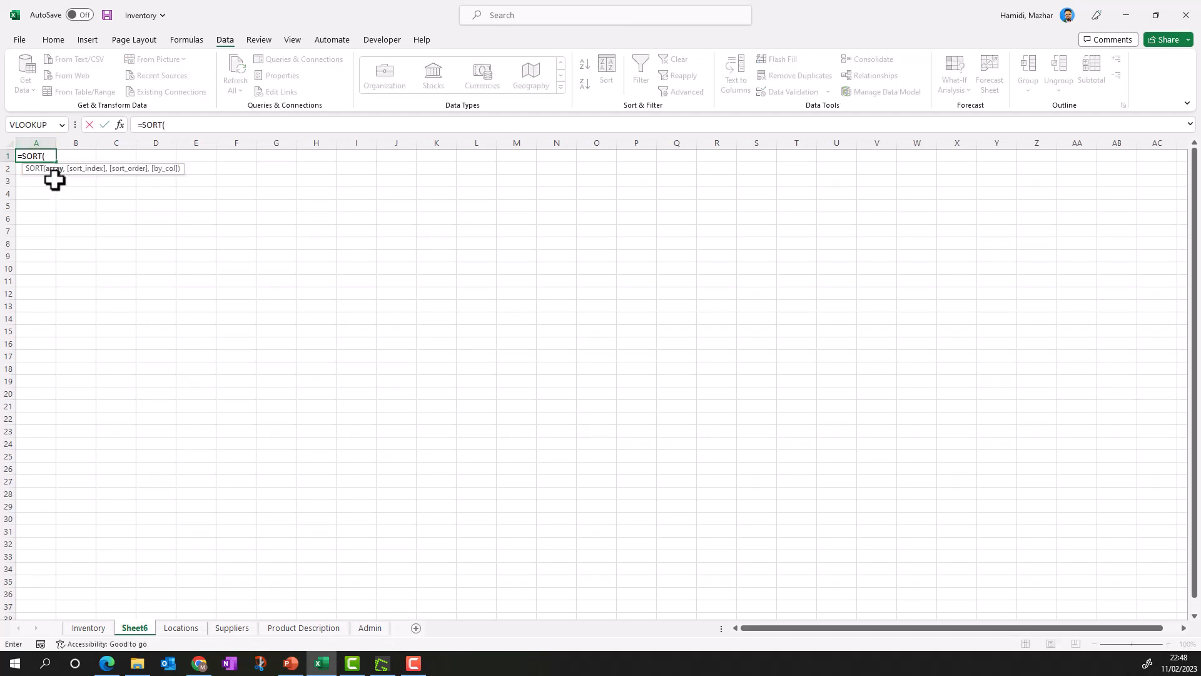
{"action": "left_click", "coordinate": [120, 124]}
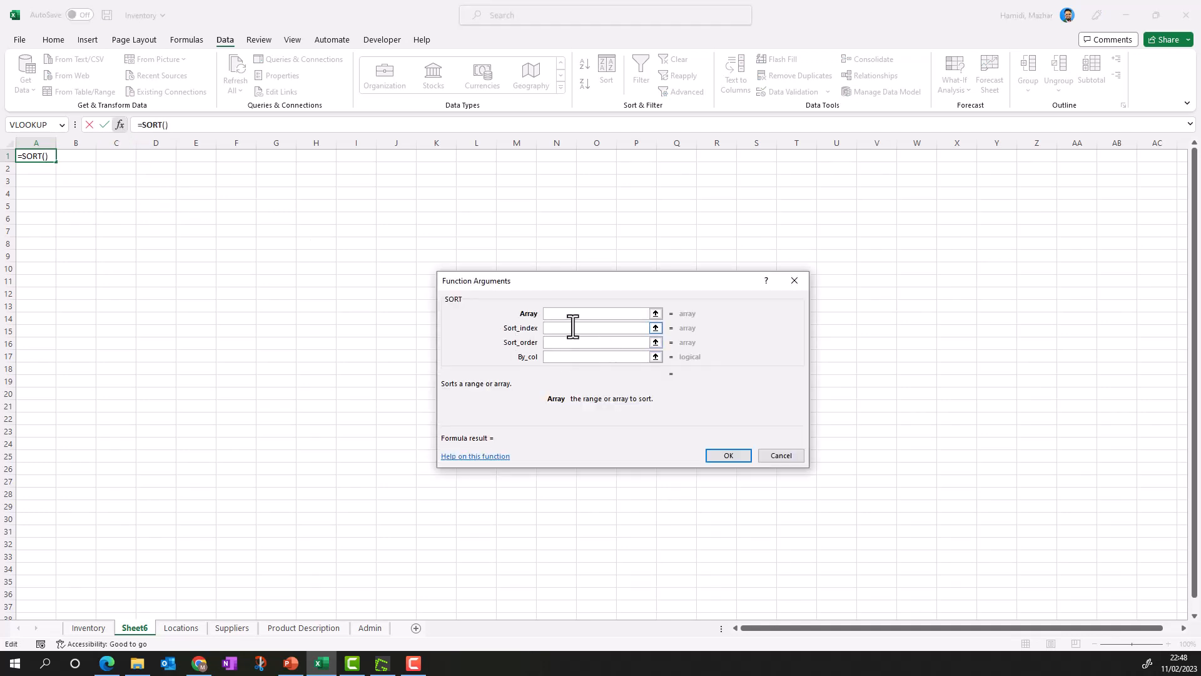
Set the SORT array to the full inventory table, Inventory!A1:F70
{"action": "left_click", "coordinate": [565, 314]}
{"action": "left_click", "coordinate": [88, 627]}
{"action": "left_click_drag", "start_coordinate": [37, 160], "coordinate": [387, 159]}
{"action": "key", "text": "ctrl+shift+Down"}
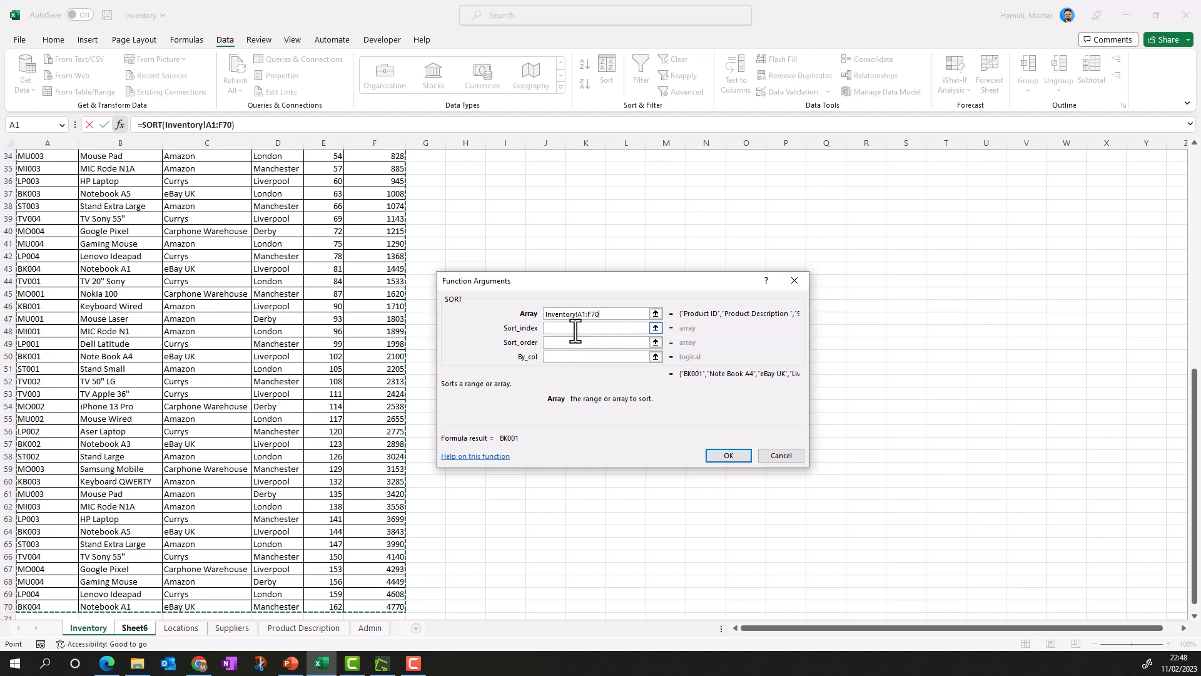
{"action": "scroll", "coordinate": [536, 325], "scroll_direction": "up", "scroll_amount": 11}
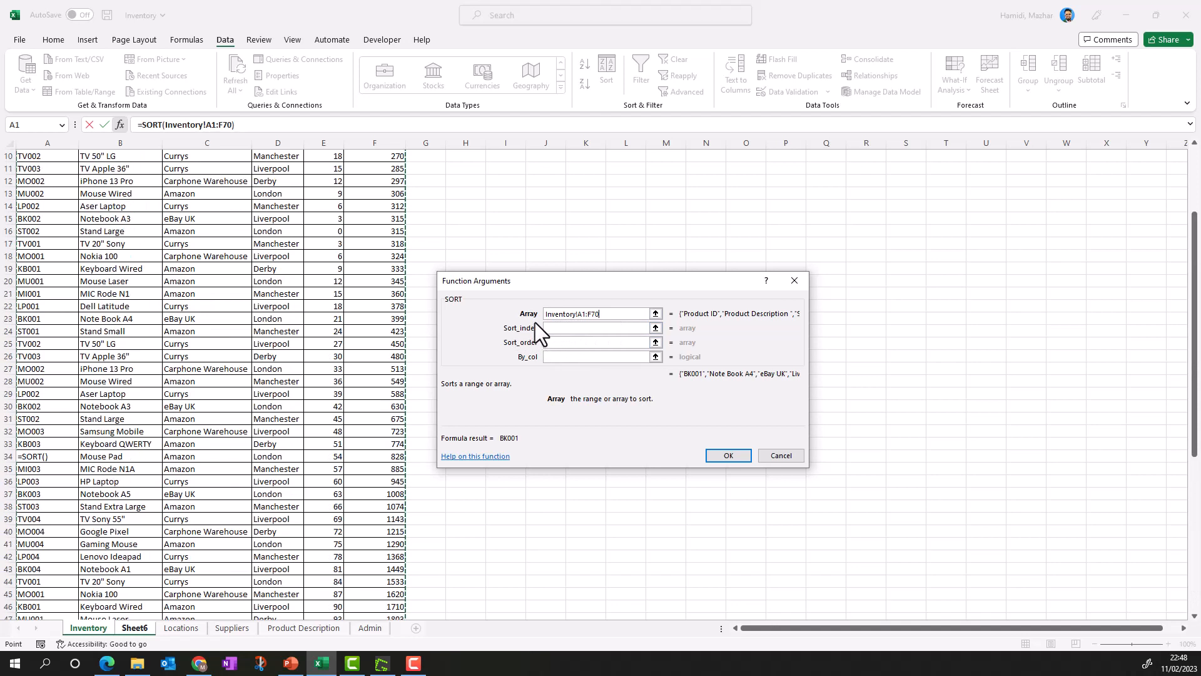
Set the SORT function's Sort_index to 3 so the data is ordered by the Supplier column, without any sheet reference
{"action": "left_click", "coordinate": [563, 328]}
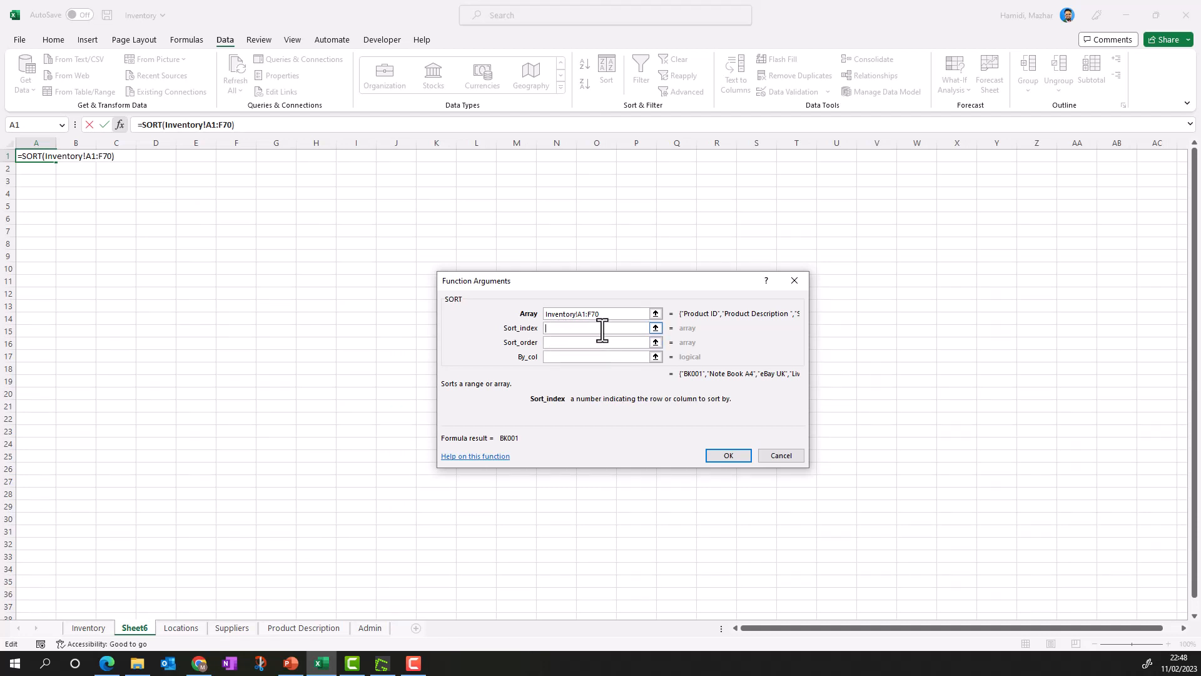
{"action": "left_click", "coordinate": [88, 627]}
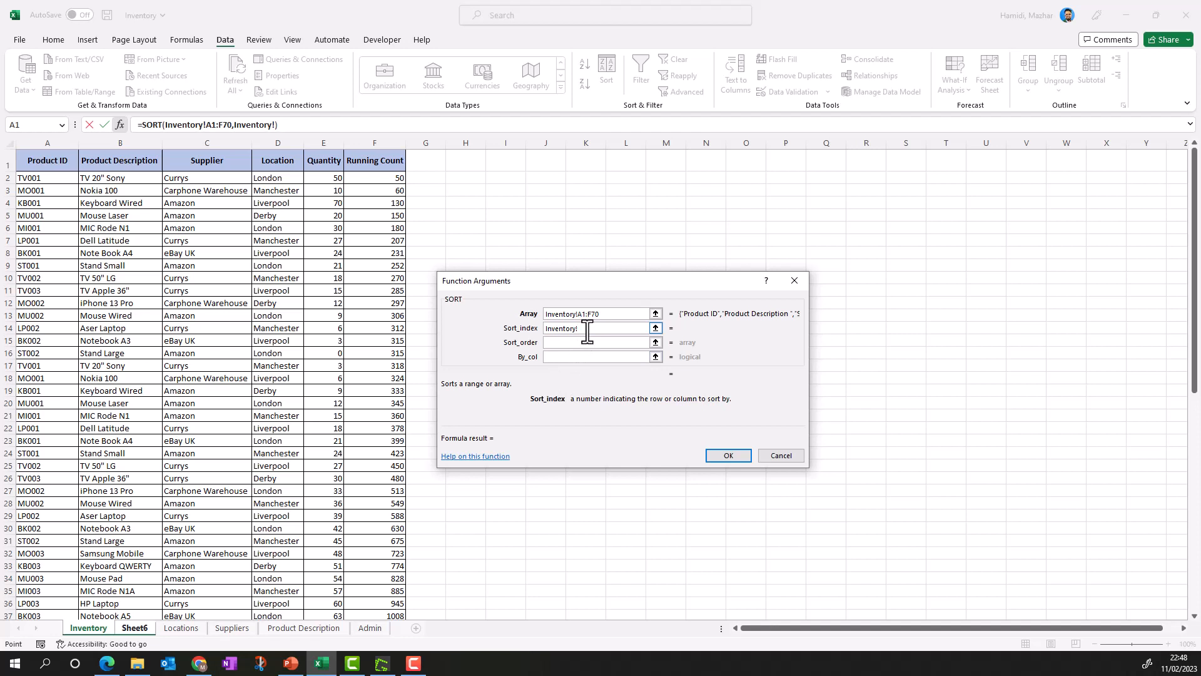
{"action": "type", "text": "3"}
{"action": "left_click", "coordinate": [582, 343]}
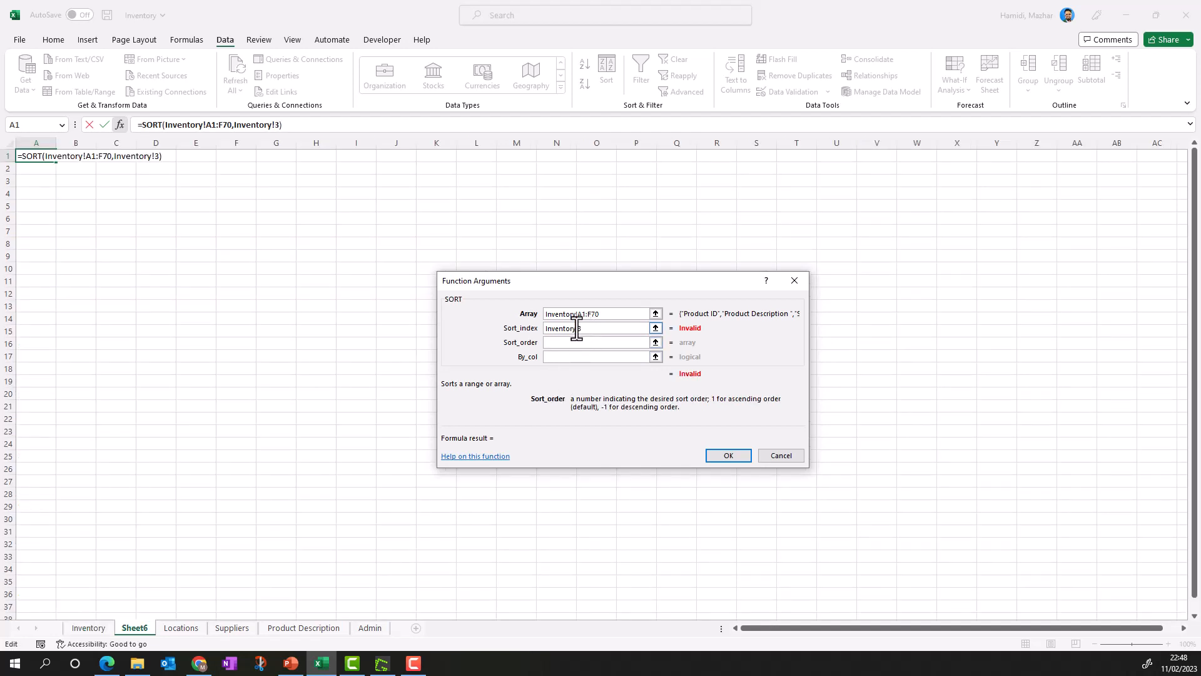
{"action": "left_click_drag", "start_coordinate": [576, 328], "coordinate": [490, 328]}
{"action": "key", "text": "Delete"}
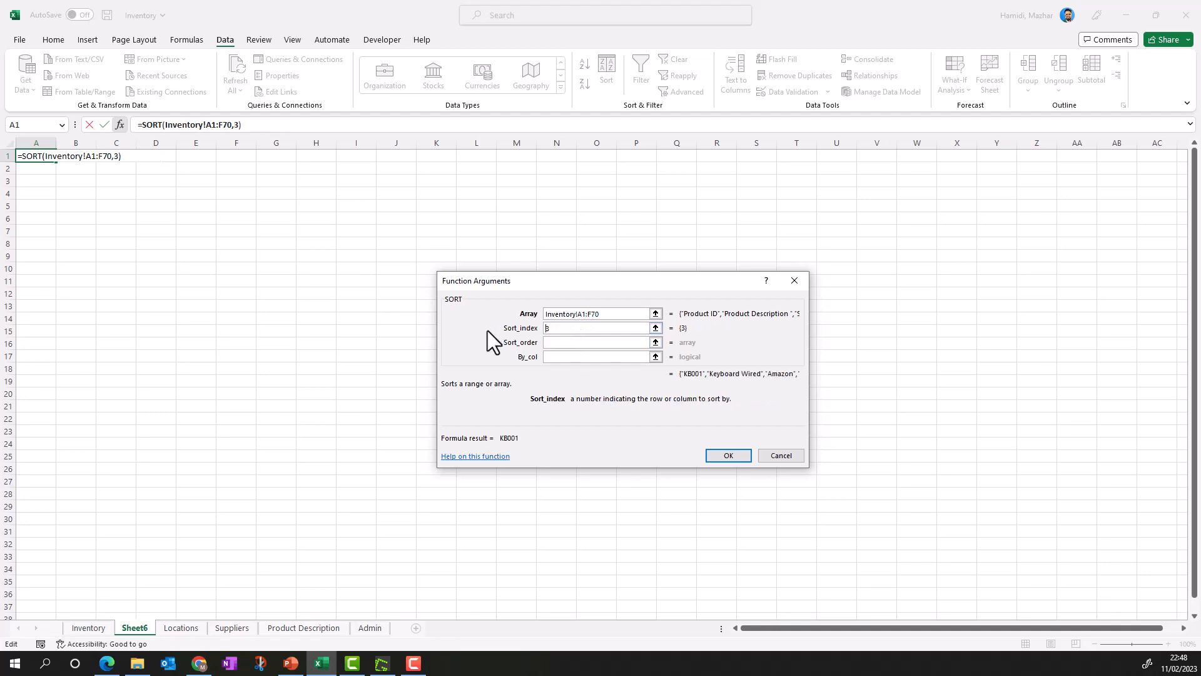
Set the SORT function's Sort_order to 1 for ascending order, after trying -1 for descending
{"action": "left_click", "coordinate": [574, 343]}
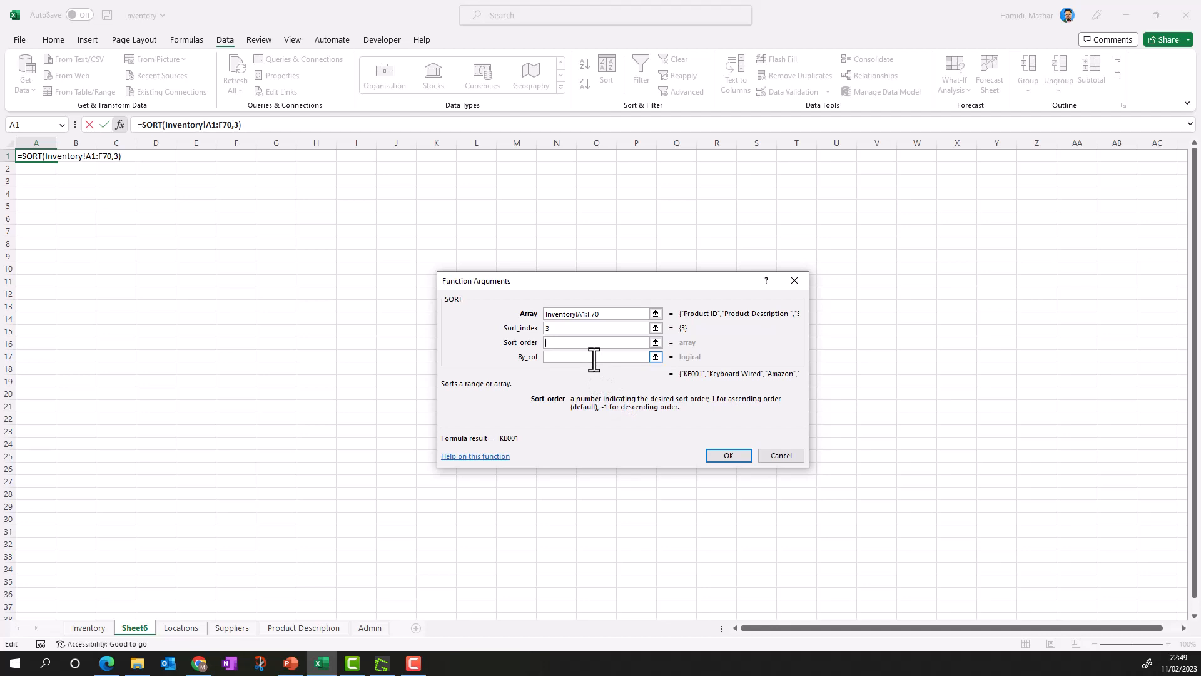
{"action": "type", "text": "1"}
{"action": "key", "text": "BackSpace"}
{"action": "type", "text": "-1"}
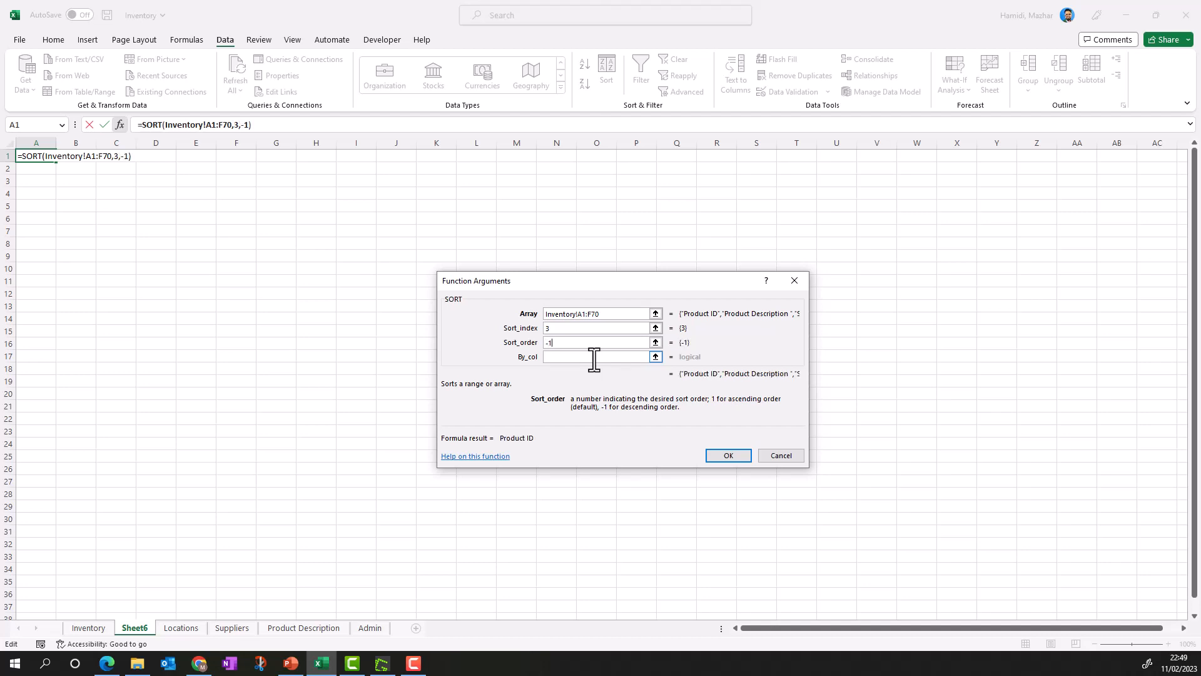
{"action": "key", "text": "BackSpace"}
{"action": "key", "text": "BackSpace"}
{"action": "type", "text": "1"}
Set By_col to false to sort by row and complete the SORT formula
{"action": "left_click", "coordinate": [595, 356]}
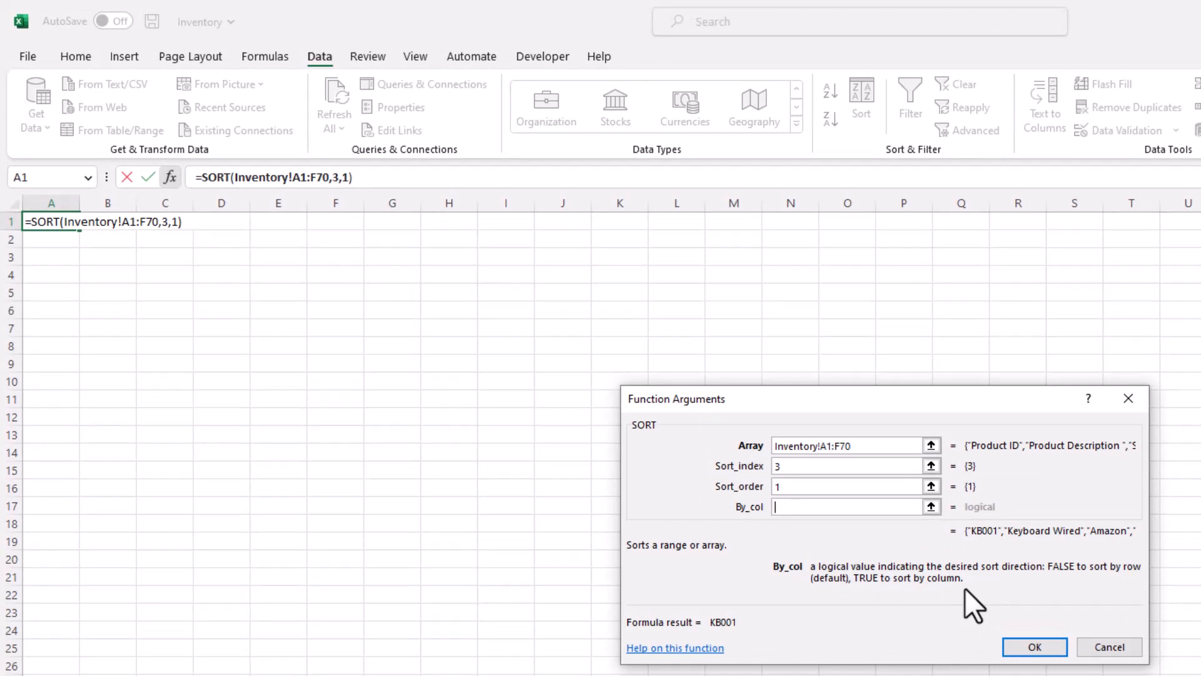
{"action": "type", "text": "false"}
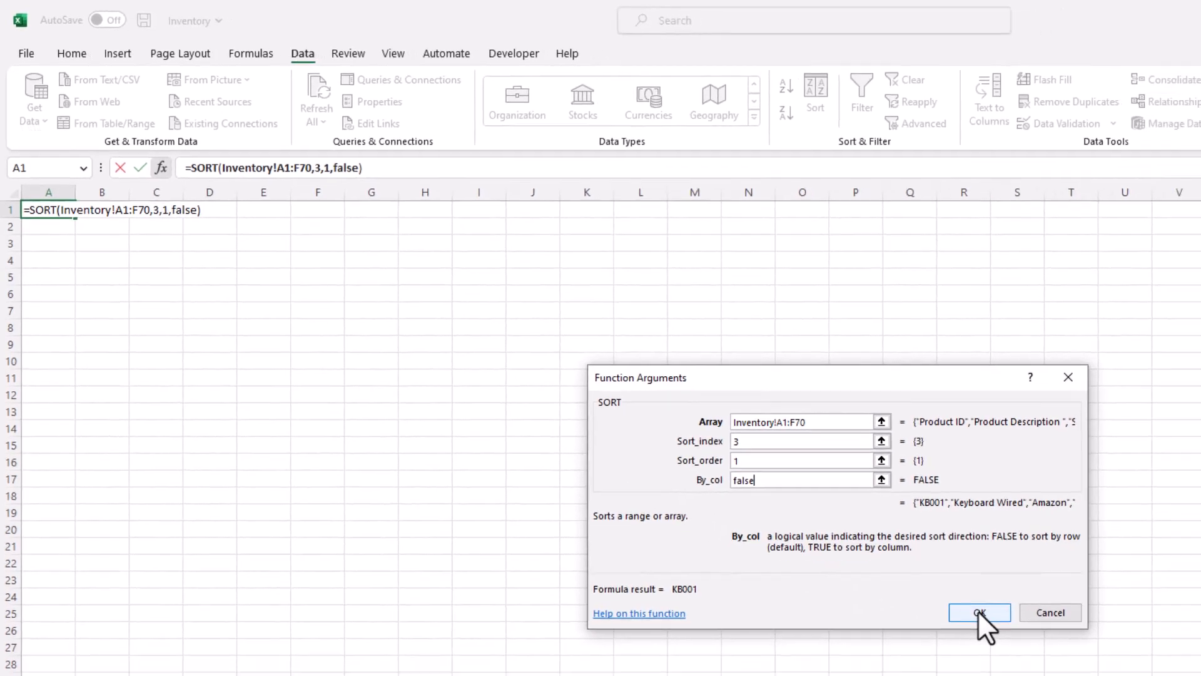
{"action": "left_click", "coordinate": [979, 613]}
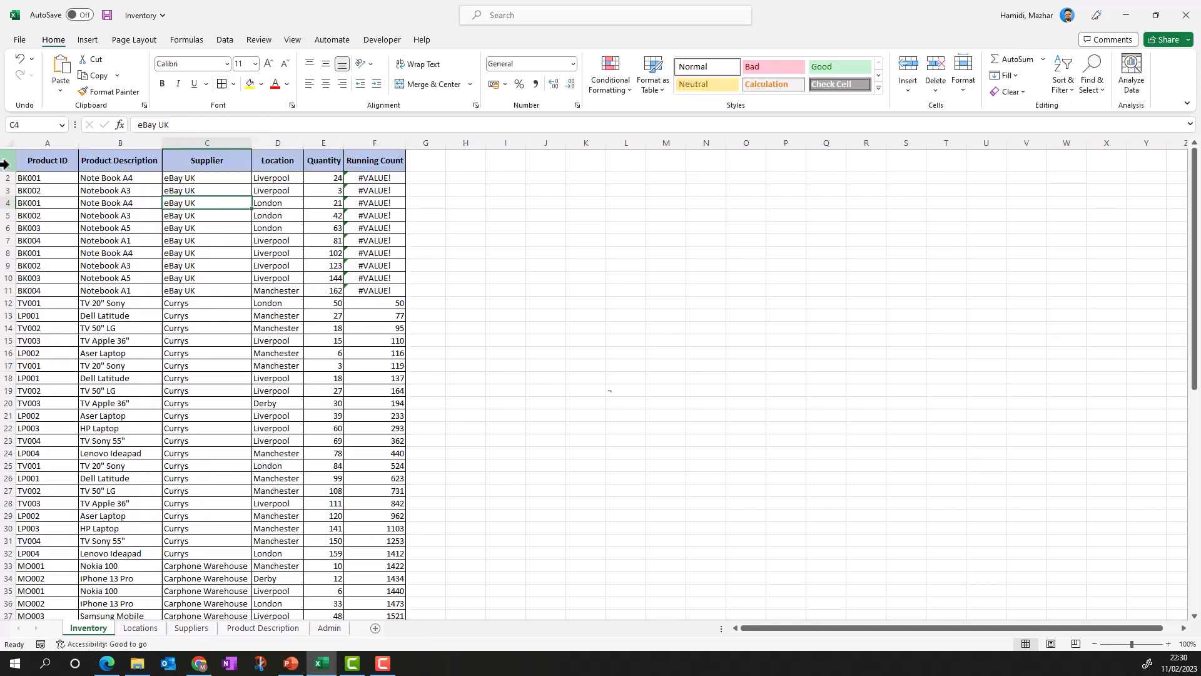
Turn on filters for the Inventory sheet's header row and sort the Supplier column from A to Z
{"action": "key", "text": "shift+space"}
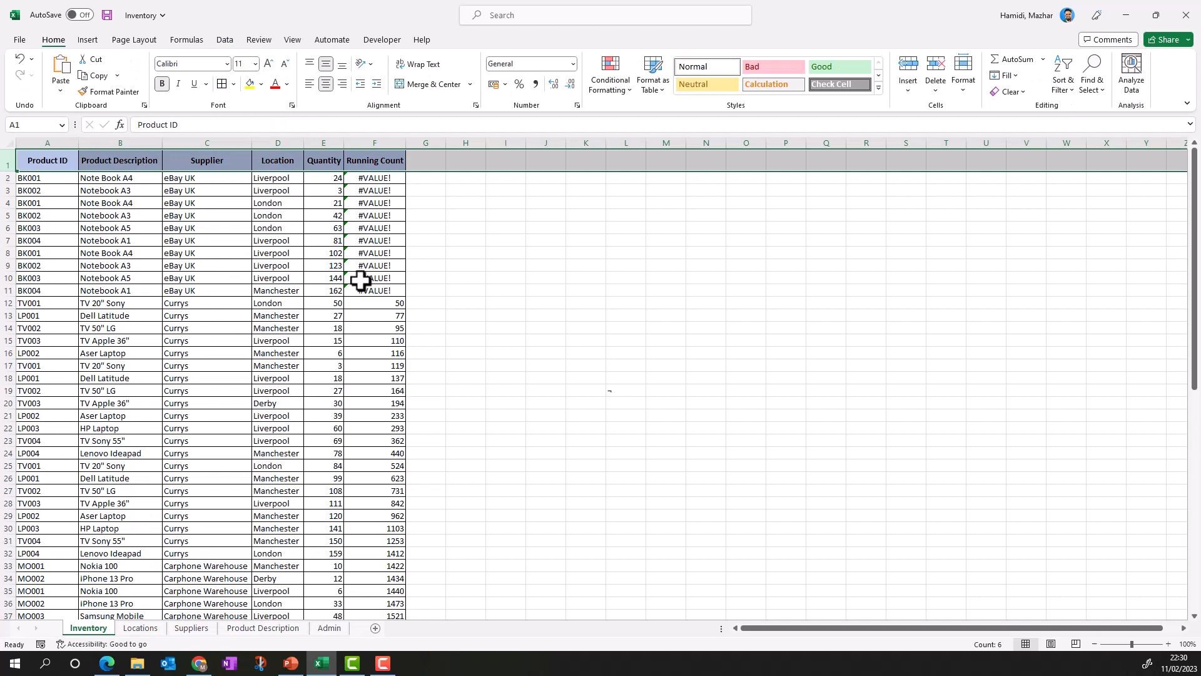
{"action": "key", "text": "ctrl+shift+l"}
{"action": "left_click", "coordinate": [209, 205]}
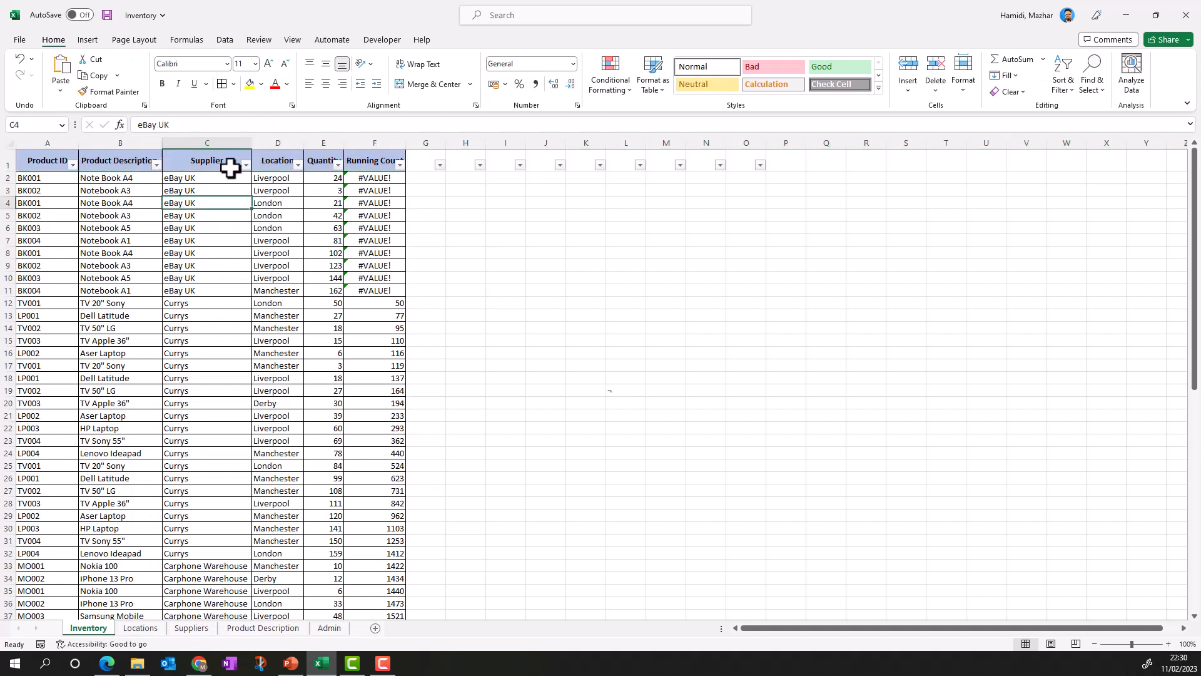
{"action": "left_click", "coordinate": [246, 165]}
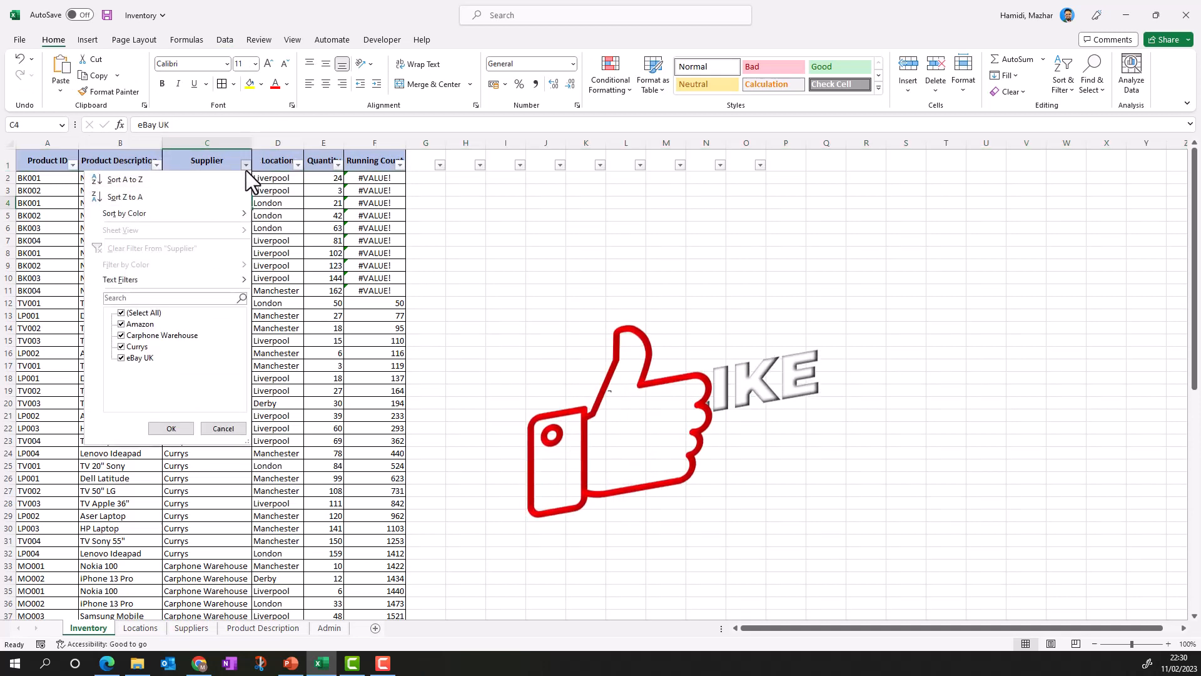
{"action": "left_click", "coordinate": [137, 180]}
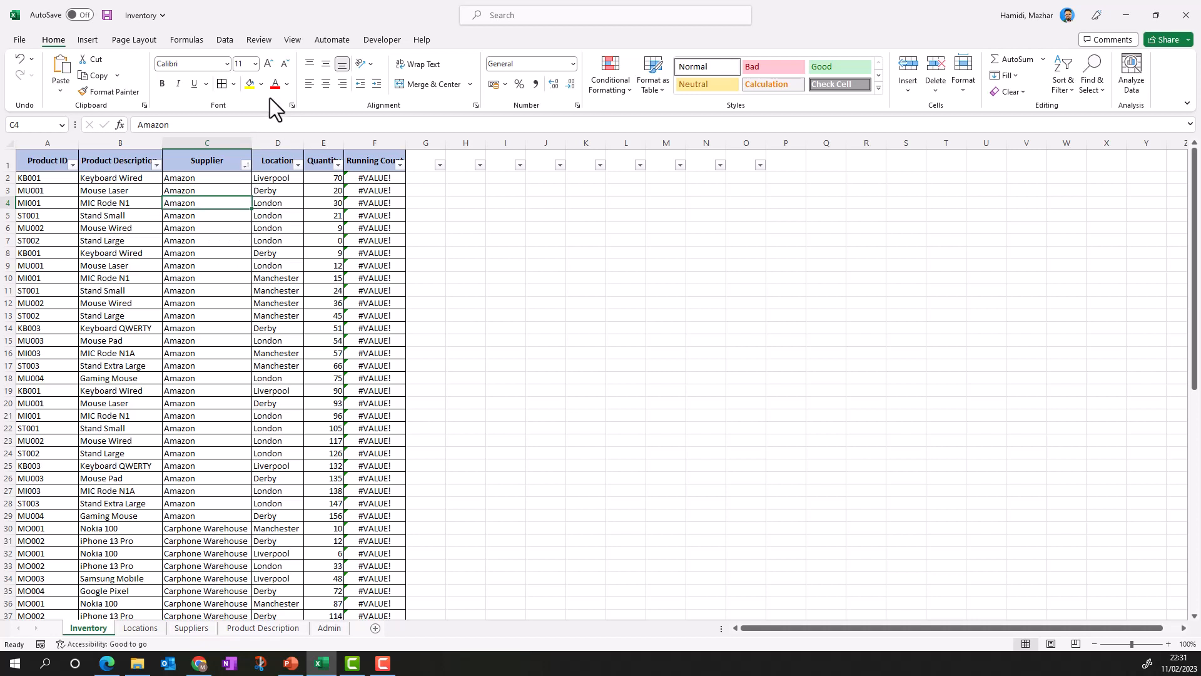
Start a custom sort of the inventory table and set the Supplier level's order to A to Z
{"action": "left_click", "coordinate": [223, 39]}
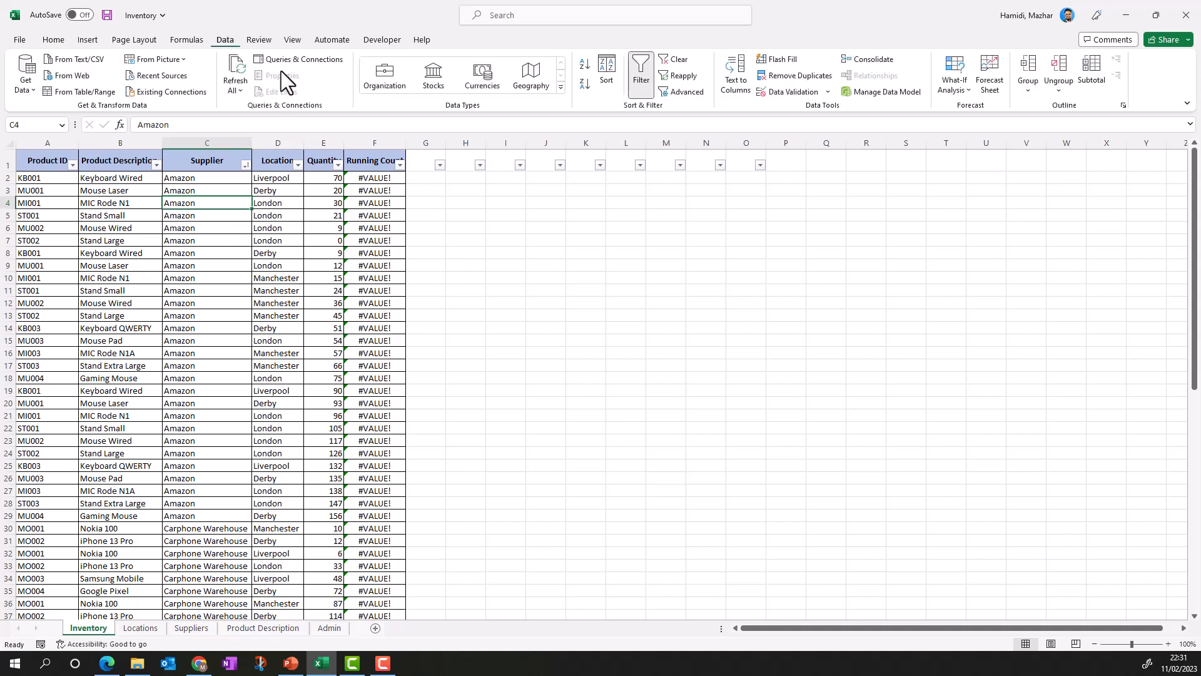
{"action": "left_click", "coordinate": [610, 72]}
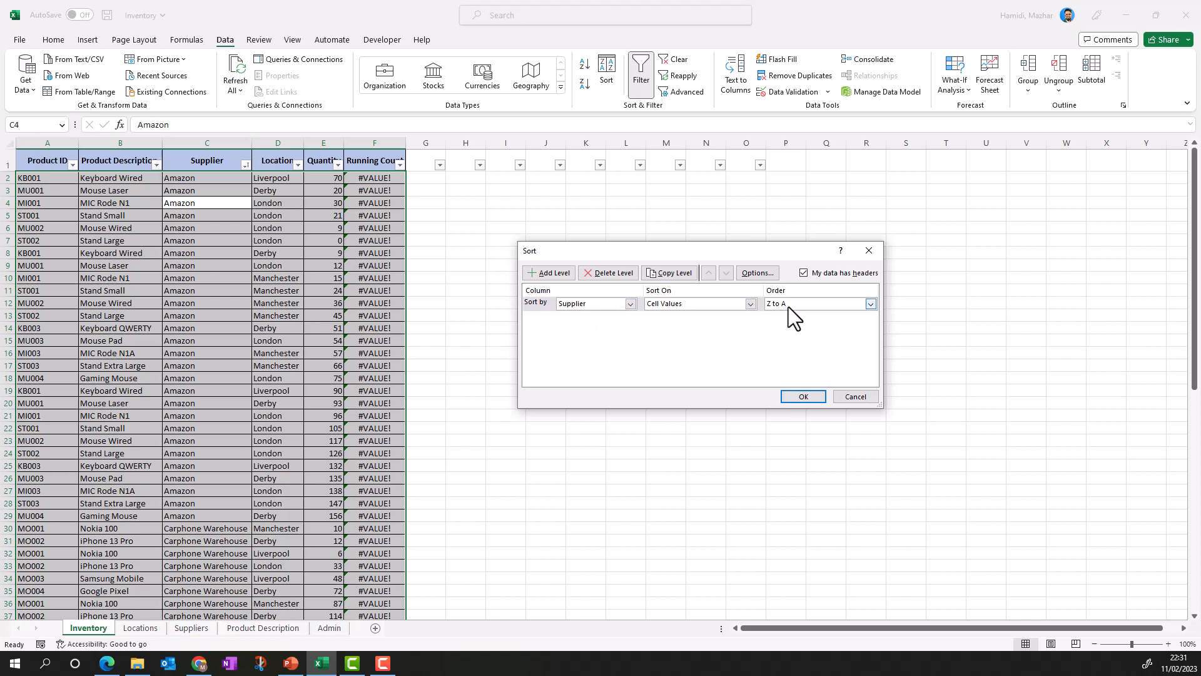
{"action": "left_click", "coordinate": [871, 304]}
{"action": "left_click", "coordinate": [823, 313]}
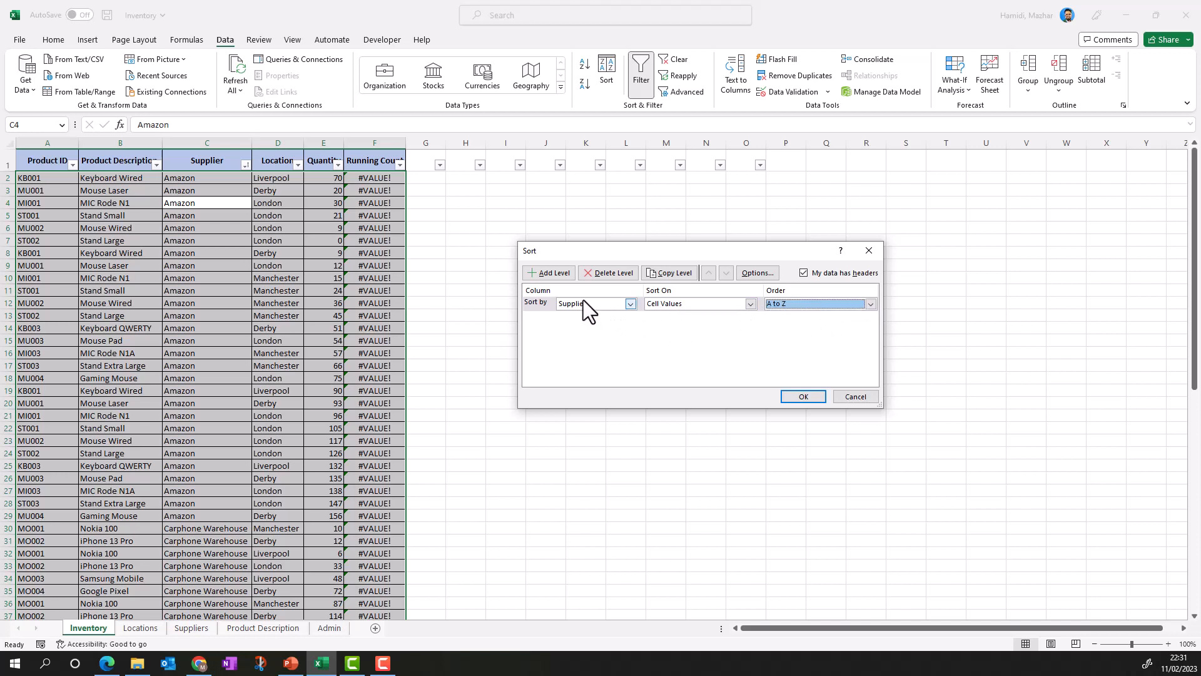
Add a second sort level by Location from A to Z, with the data treated as having headers
{"action": "left_click", "coordinate": [543, 273]}
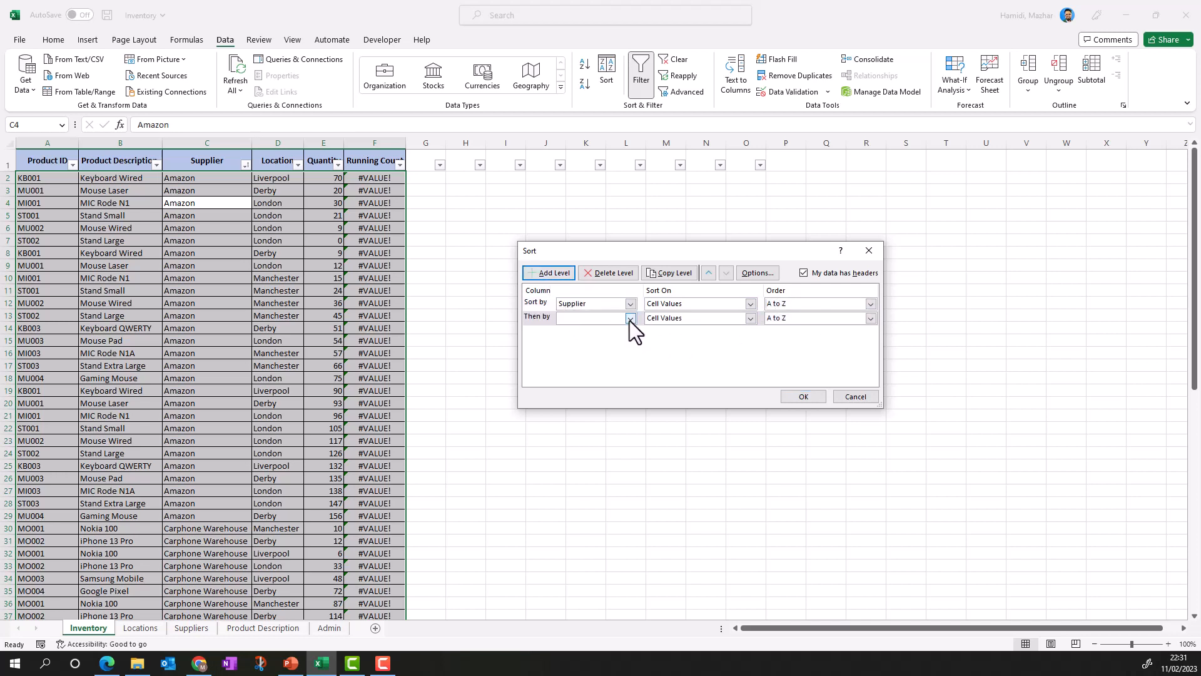
{"action": "left_click", "coordinate": [630, 319]}
{"action": "left_click", "coordinate": [599, 356]}
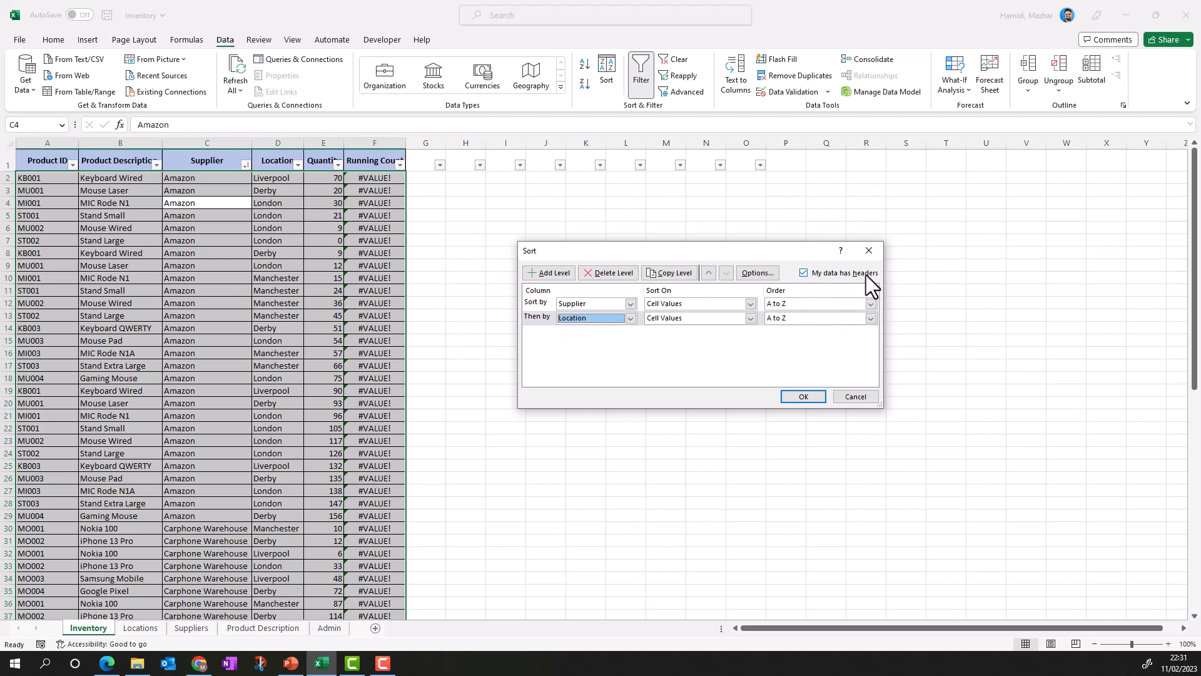
{"action": "left_click", "coordinate": [804, 272]}
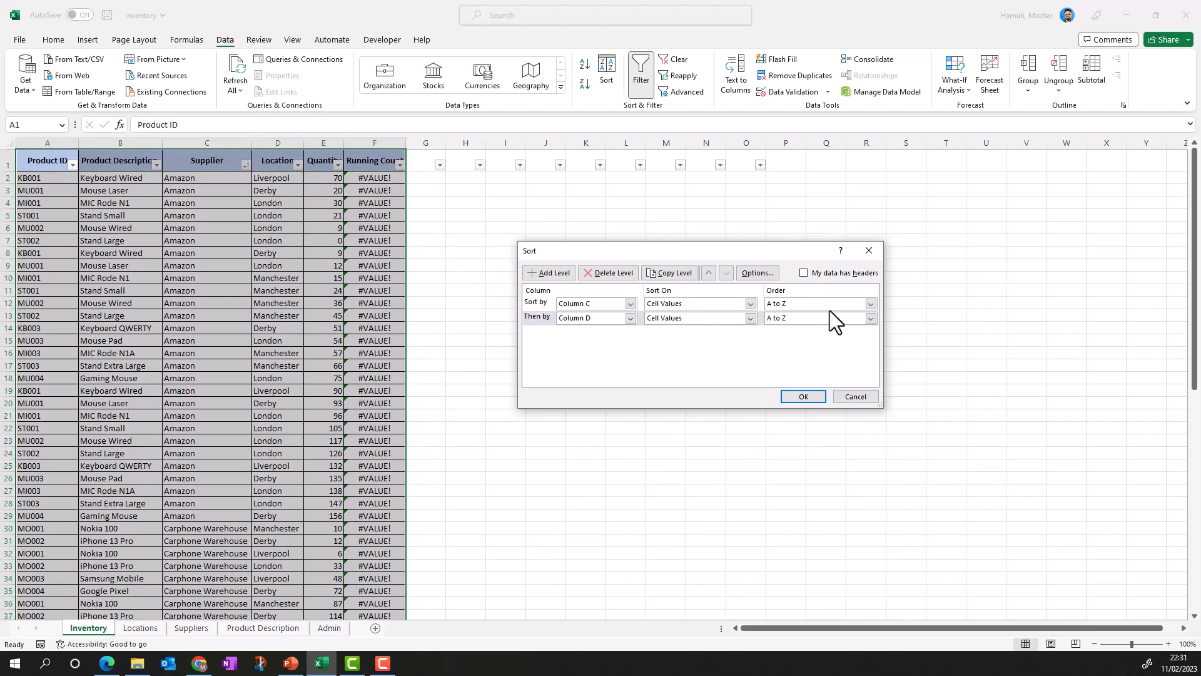
{"action": "left_click", "coordinate": [803, 272]}
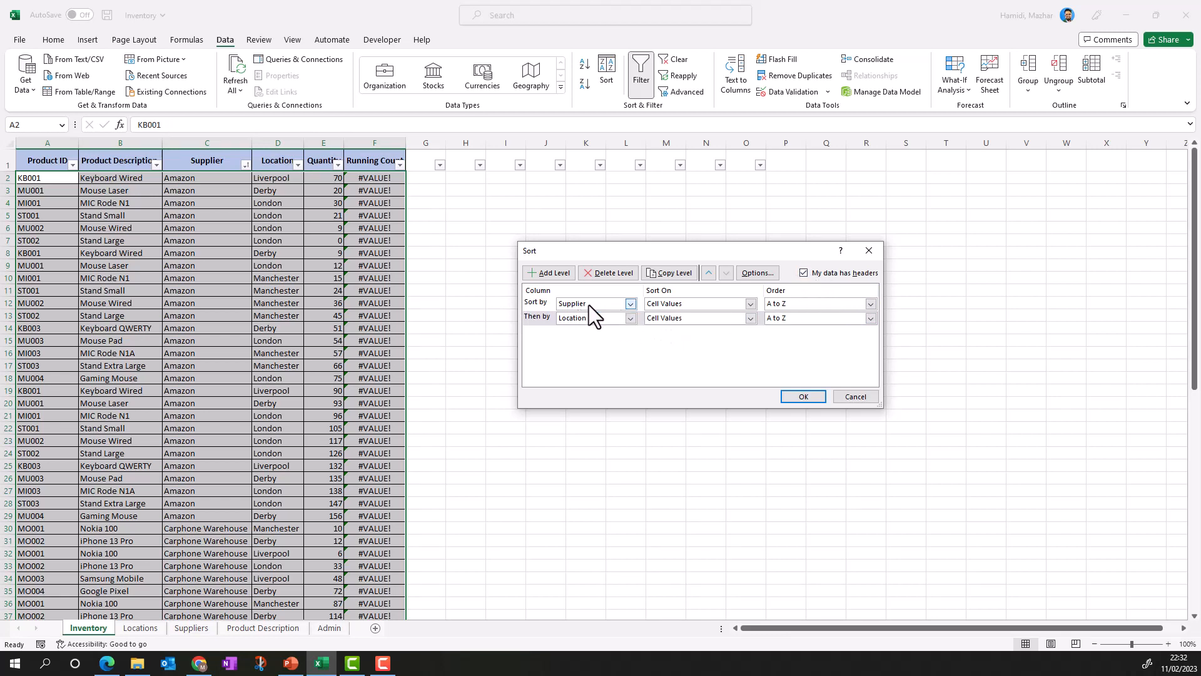
Add a third sort level by Quantity from Largest to Smallest and apply the multi-level sort
{"action": "left_click", "coordinate": [549, 273]}
{"action": "left_click", "coordinate": [629, 332]}
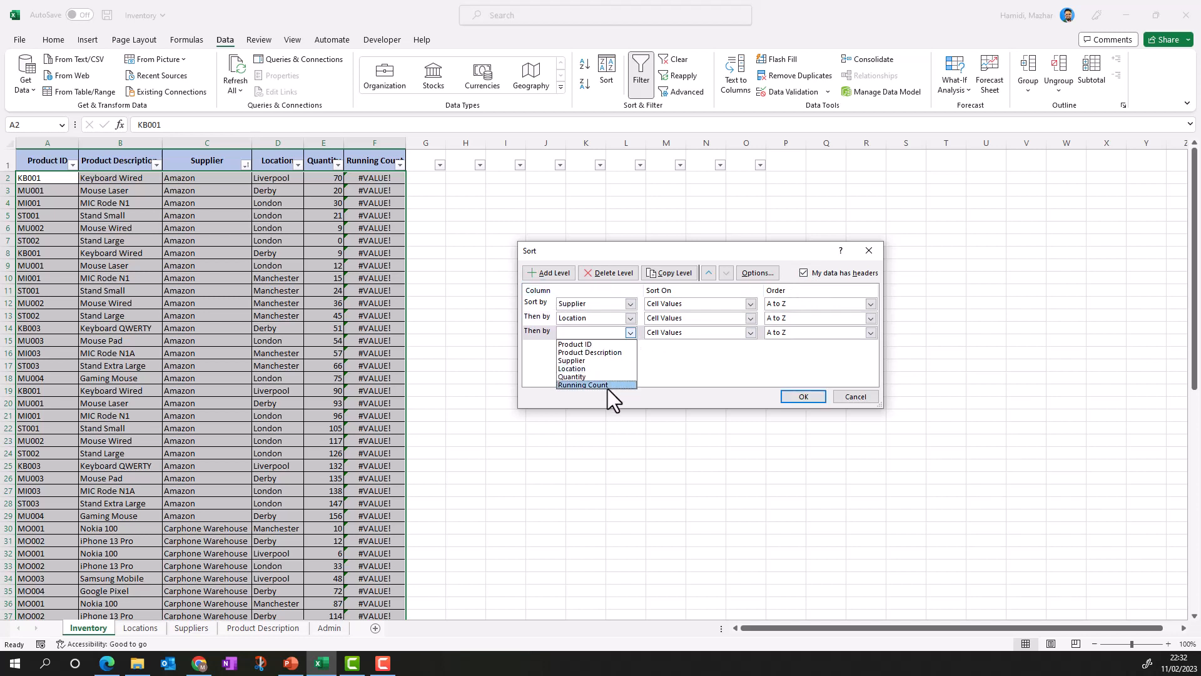
{"action": "left_click", "coordinate": [595, 376]}
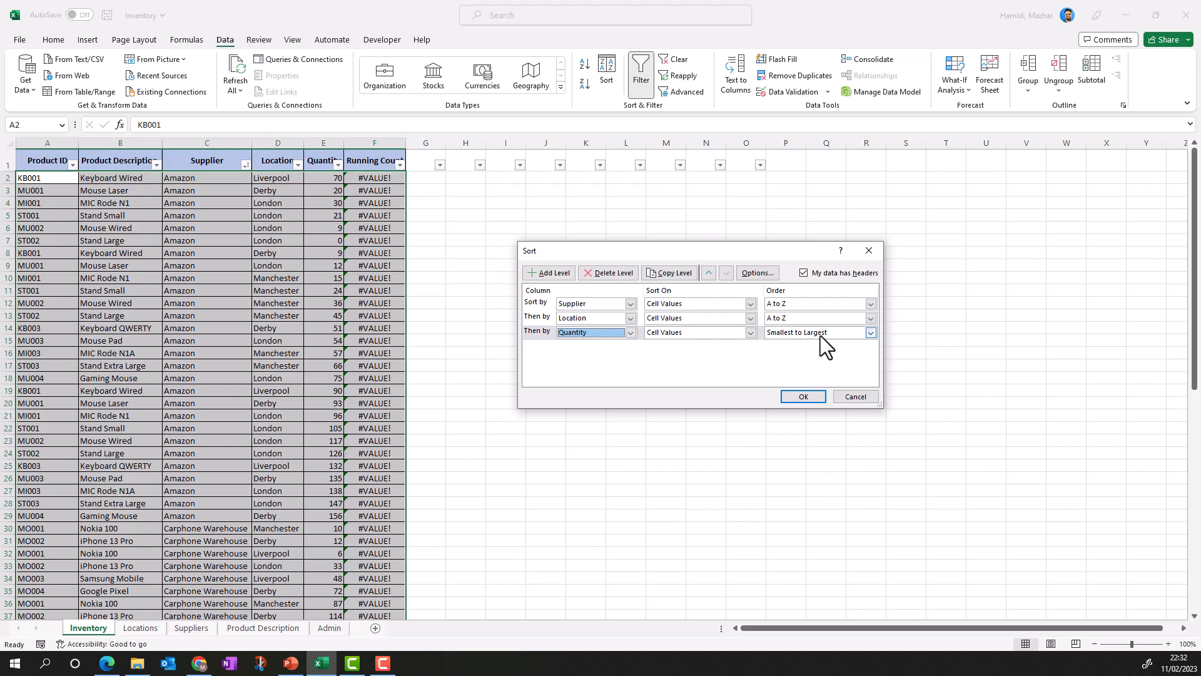
{"action": "left_click", "coordinate": [870, 333]}
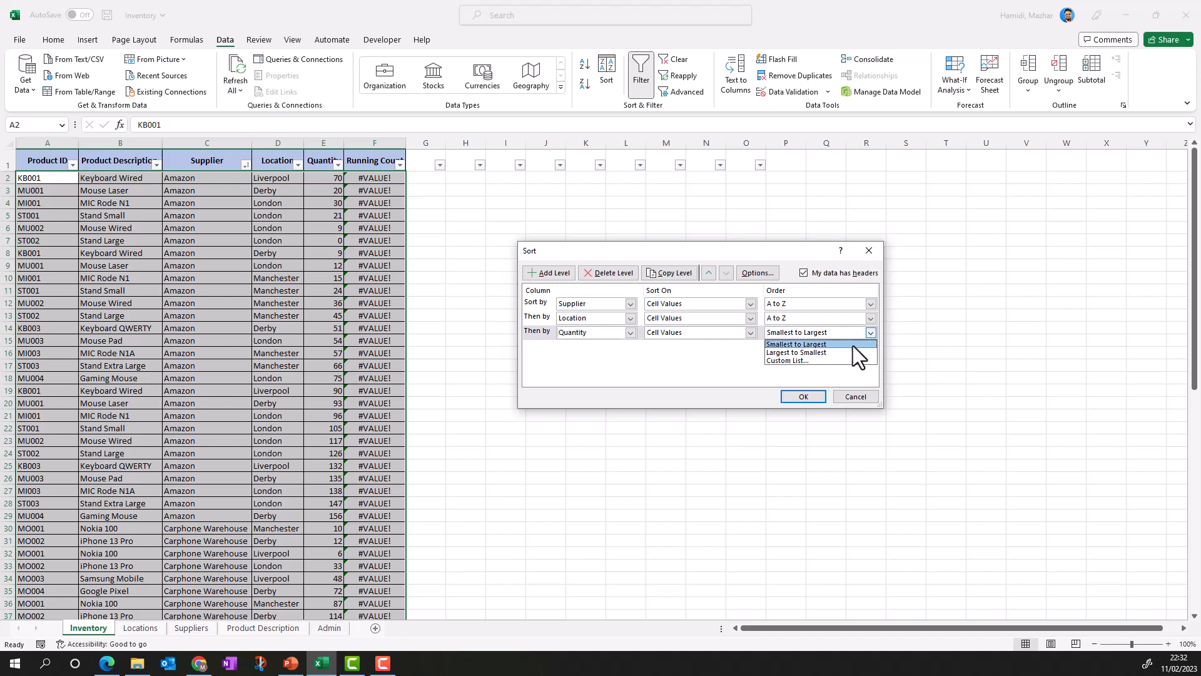
{"action": "left_click", "coordinate": [803, 397]}
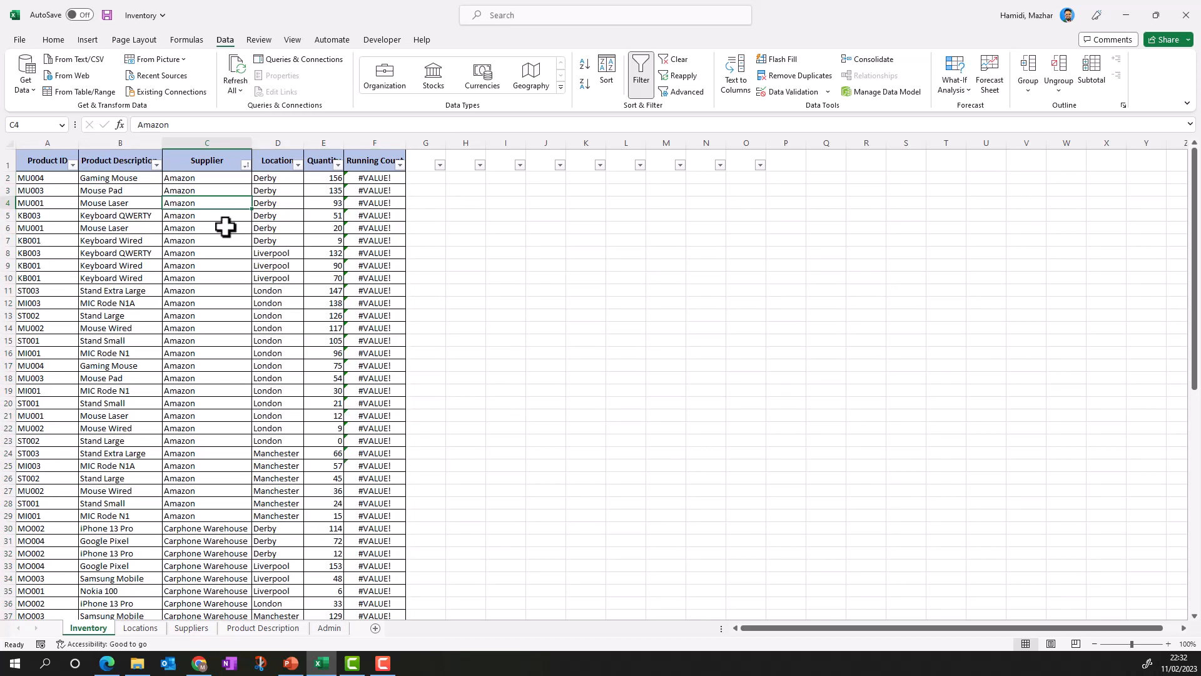
{"action": "left_click", "coordinate": [206, 178]}
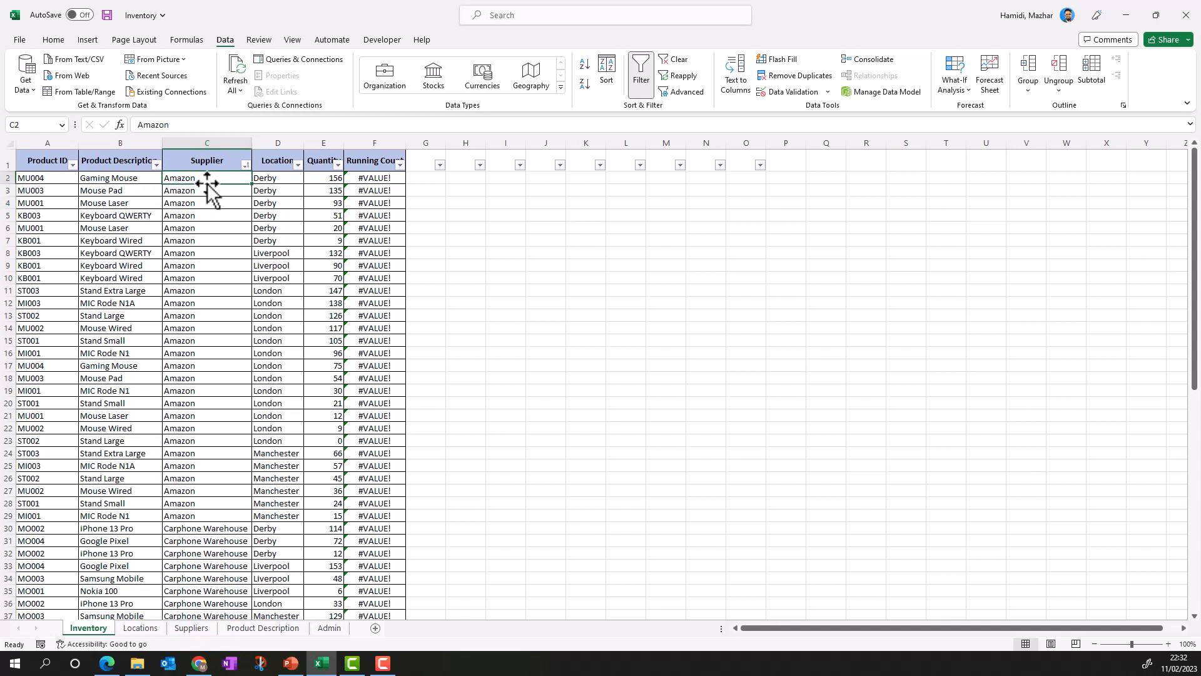
{"action": "left_click", "coordinate": [268, 182]}
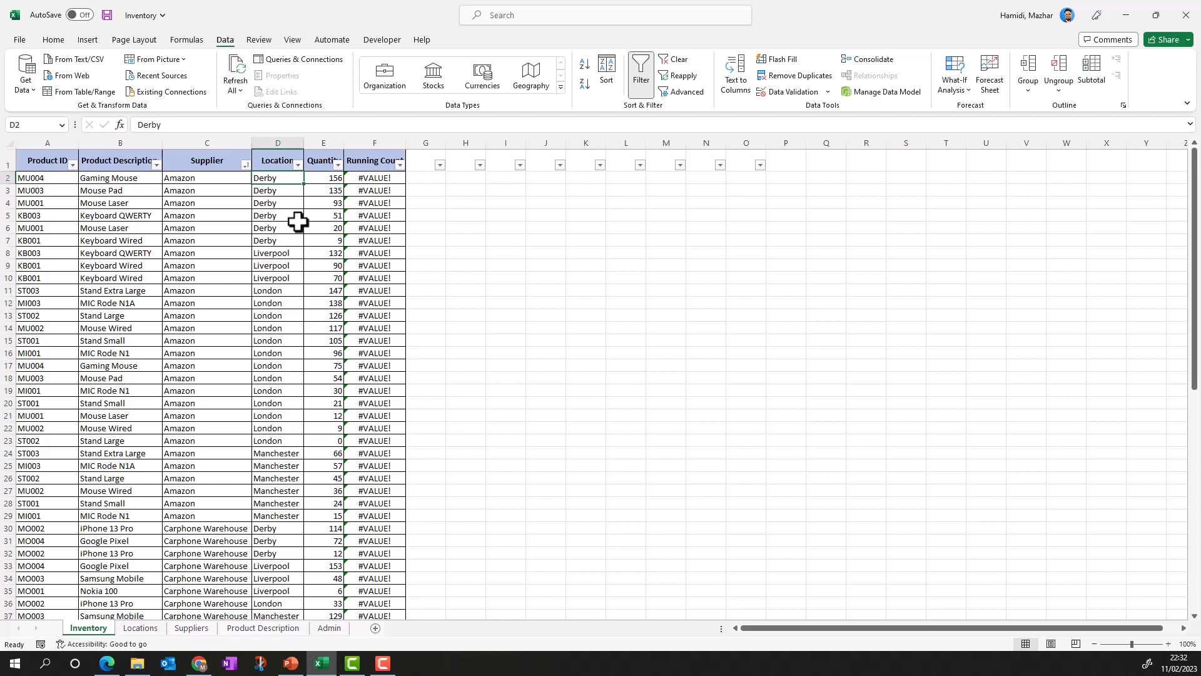
Start a new conditional formatting rule for the Quantity column using the Icon Sets style with three coloured circles
{"action": "left_click", "coordinate": [327, 142]}
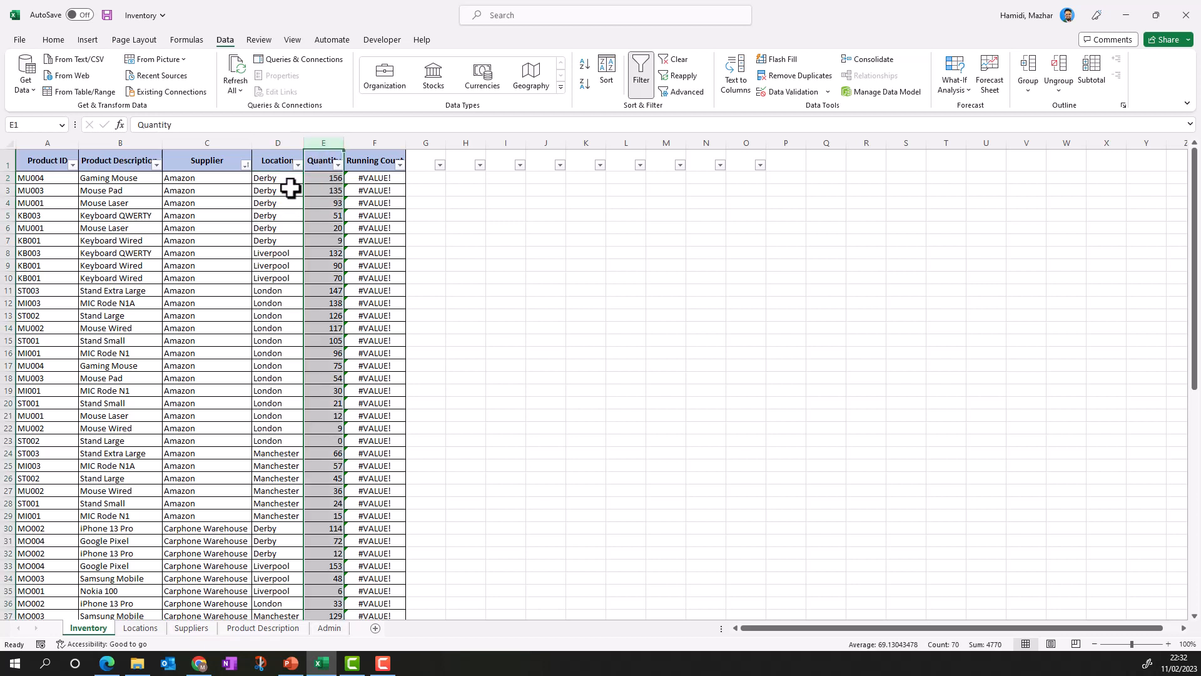
{"action": "left_click", "coordinate": [45, 42]}
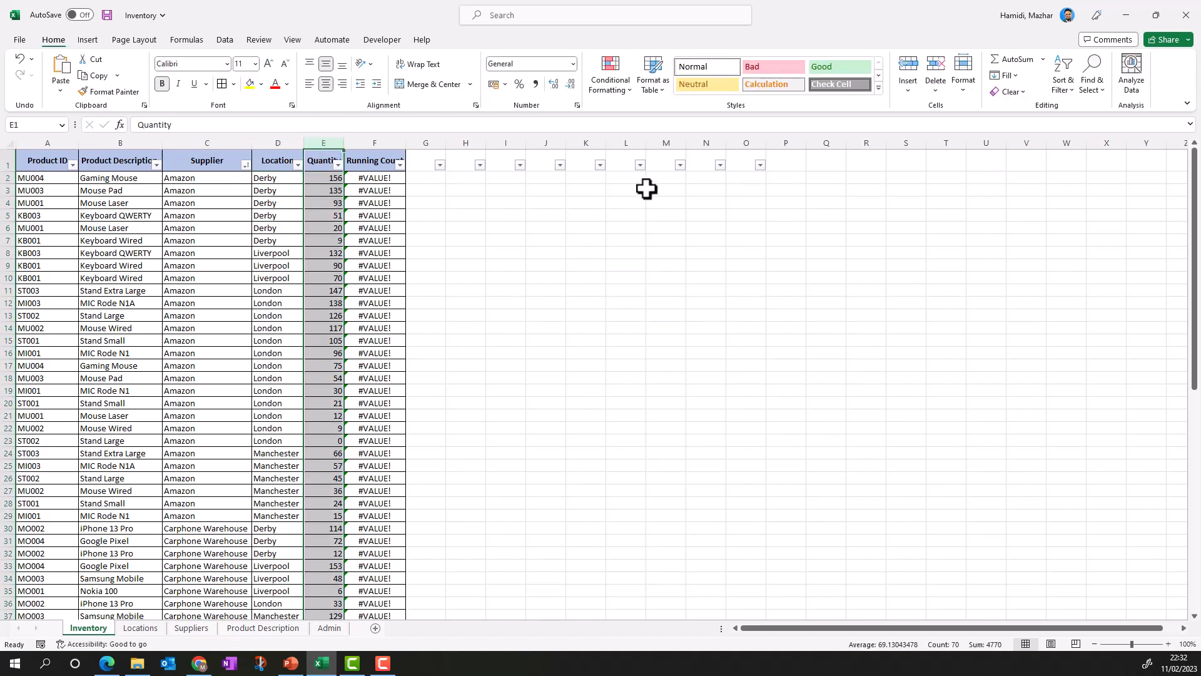
{"action": "left_click", "coordinate": [620, 94]}
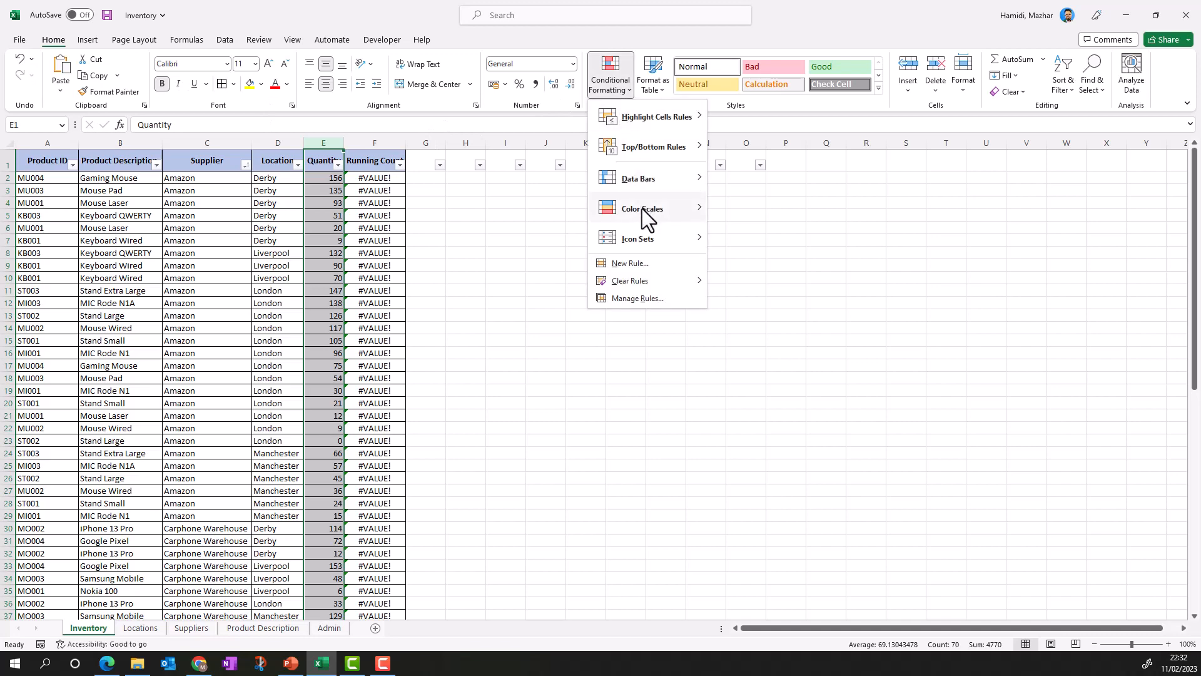
{"action": "mouse_move", "coordinate": [668, 243]}
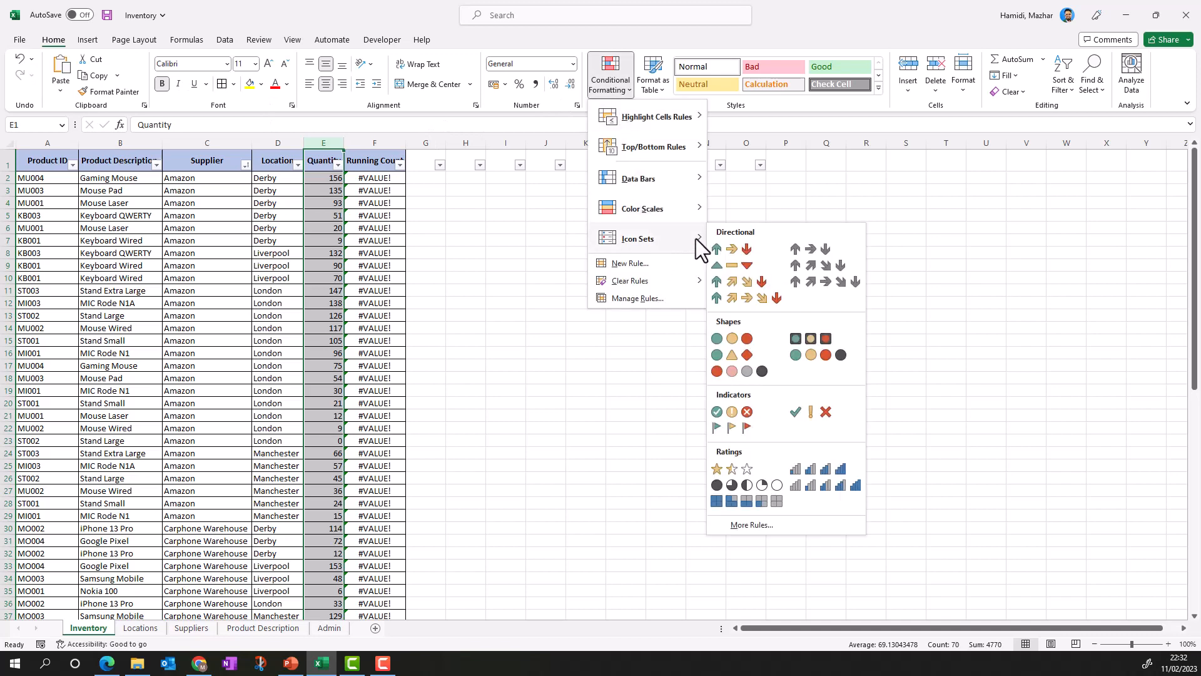
{"action": "left_click", "coordinate": [747, 526]}
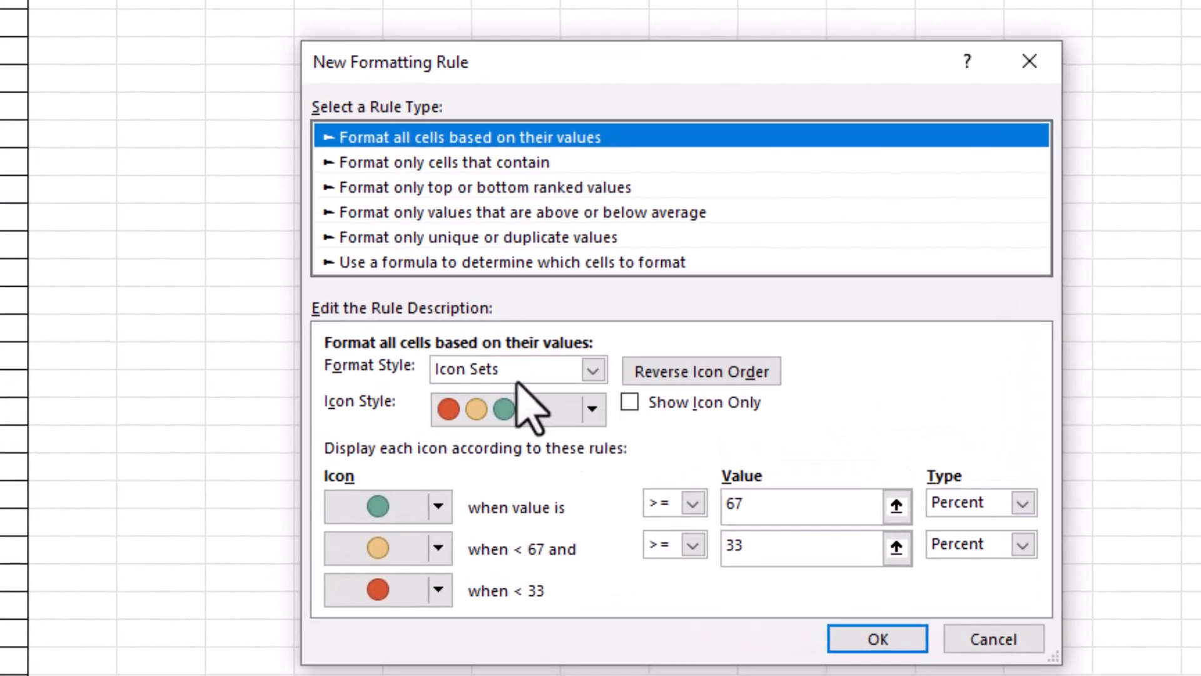
{"action": "left_click", "coordinate": [593, 370]}
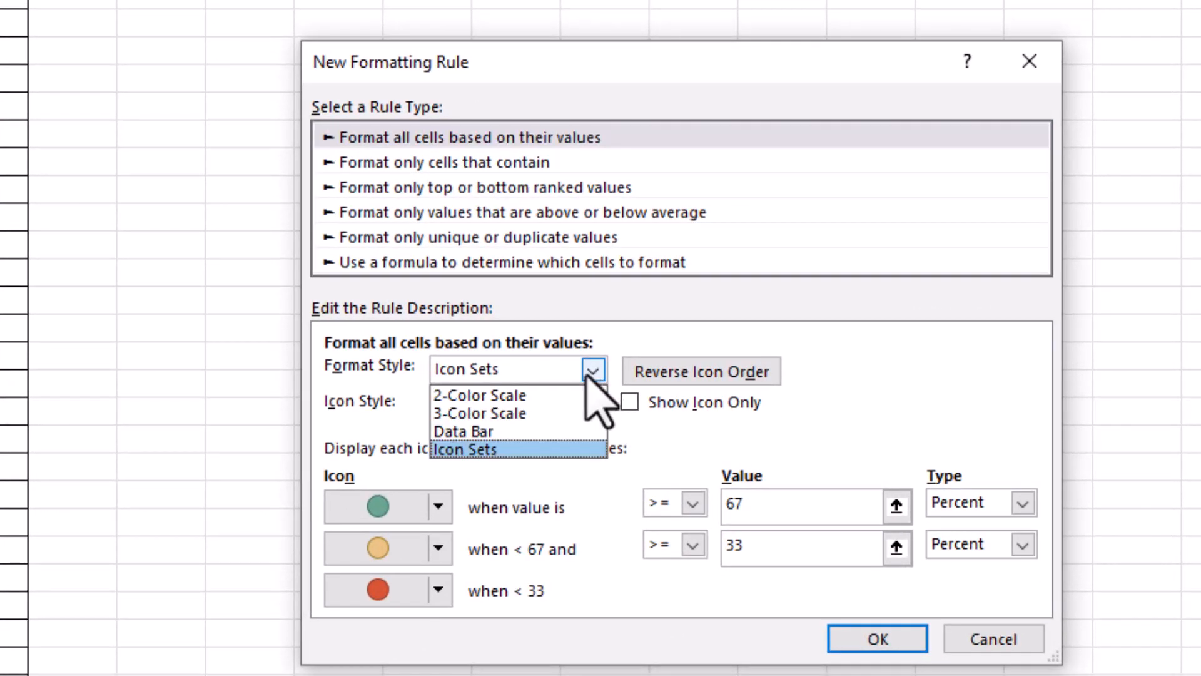
{"action": "left_click", "coordinate": [593, 370]}
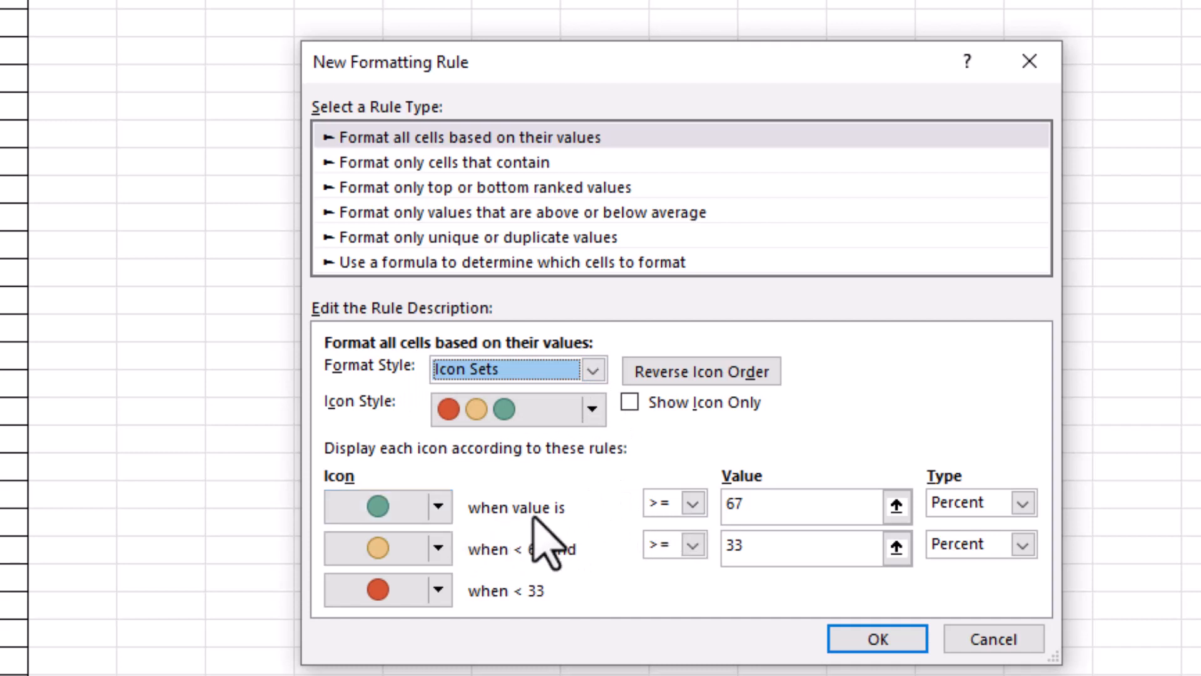
Set both icon thresholds to the Number type, with green from 100 and yellow from 50, and apply the rule
{"action": "left_click", "coordinate": [1020, 504]}
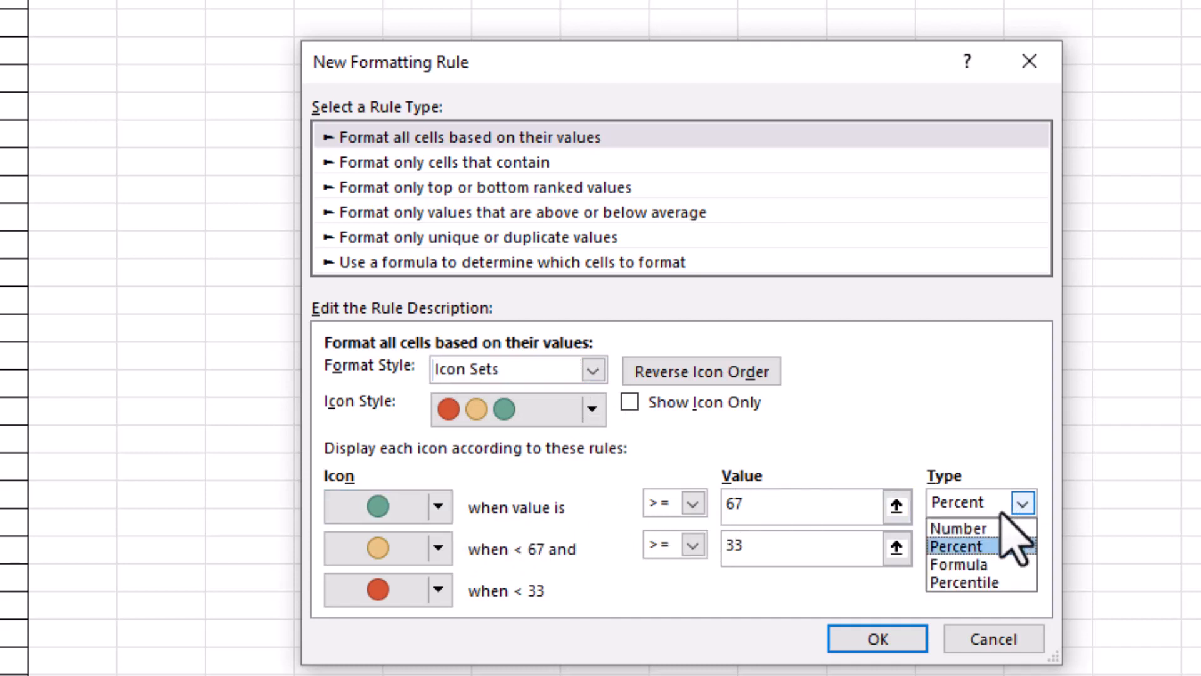
{"action": "left_click", "coordinate": [1008, 529]}
{"action": "left_click", "coordinate": [1023, 546]}
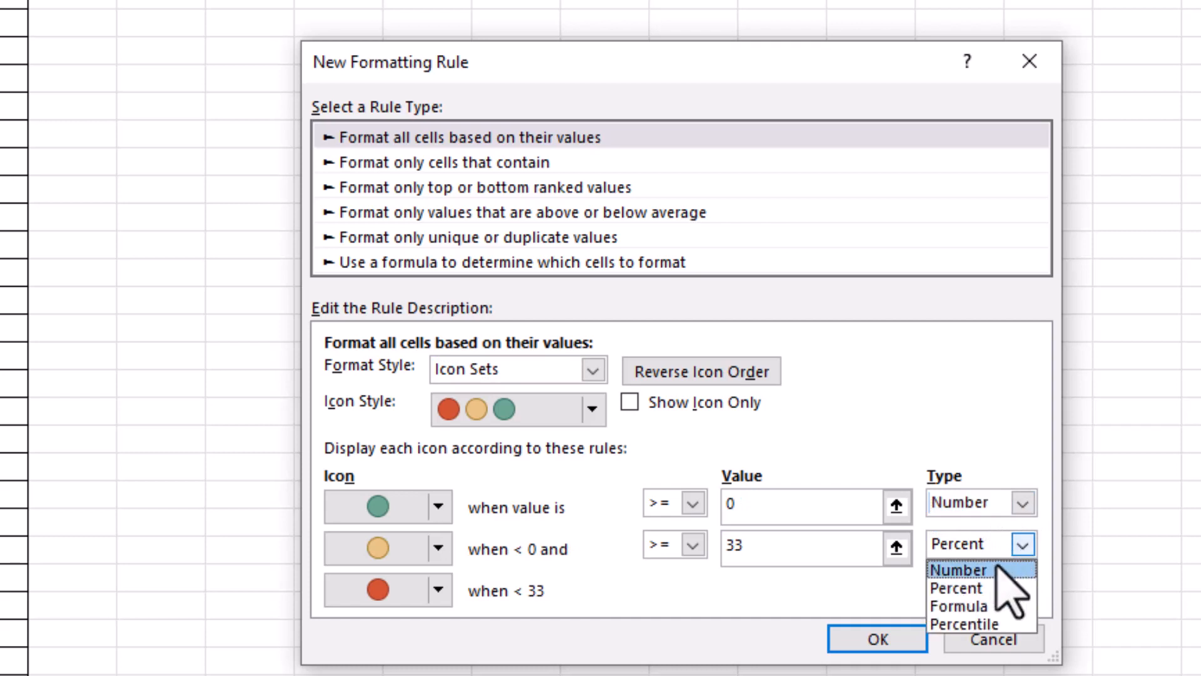
{"action": "left_click", "coordinate": [994, 569]}
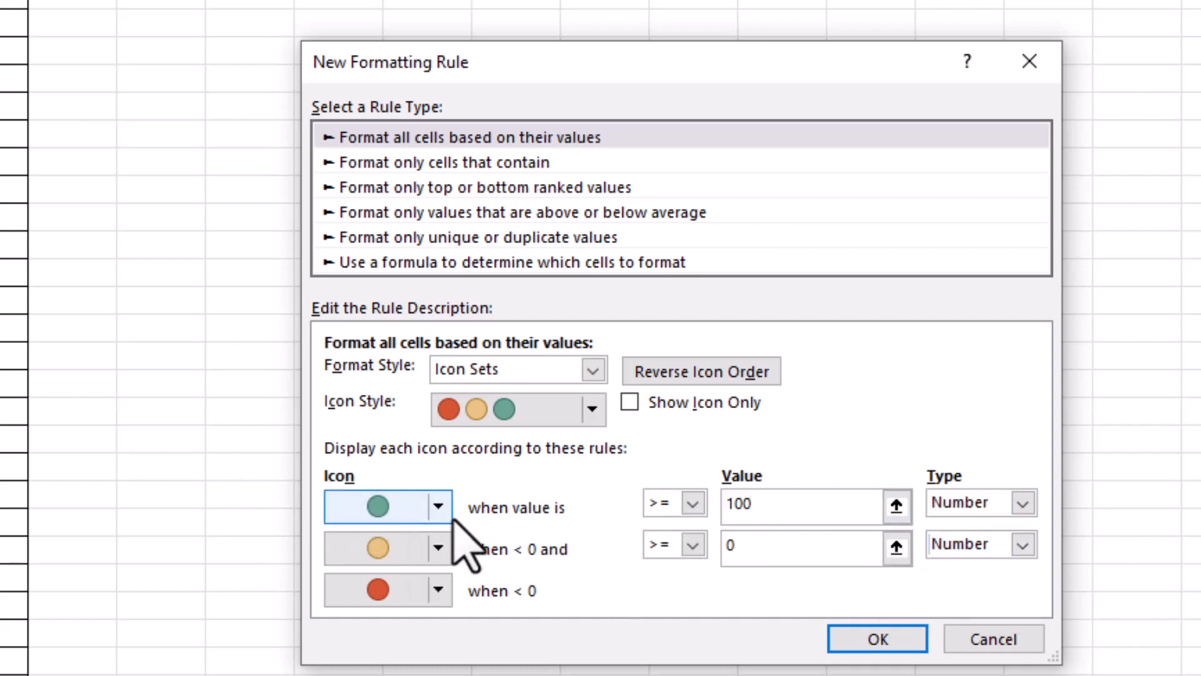
{"action": "left_click", "coordinate": [770, 547]}
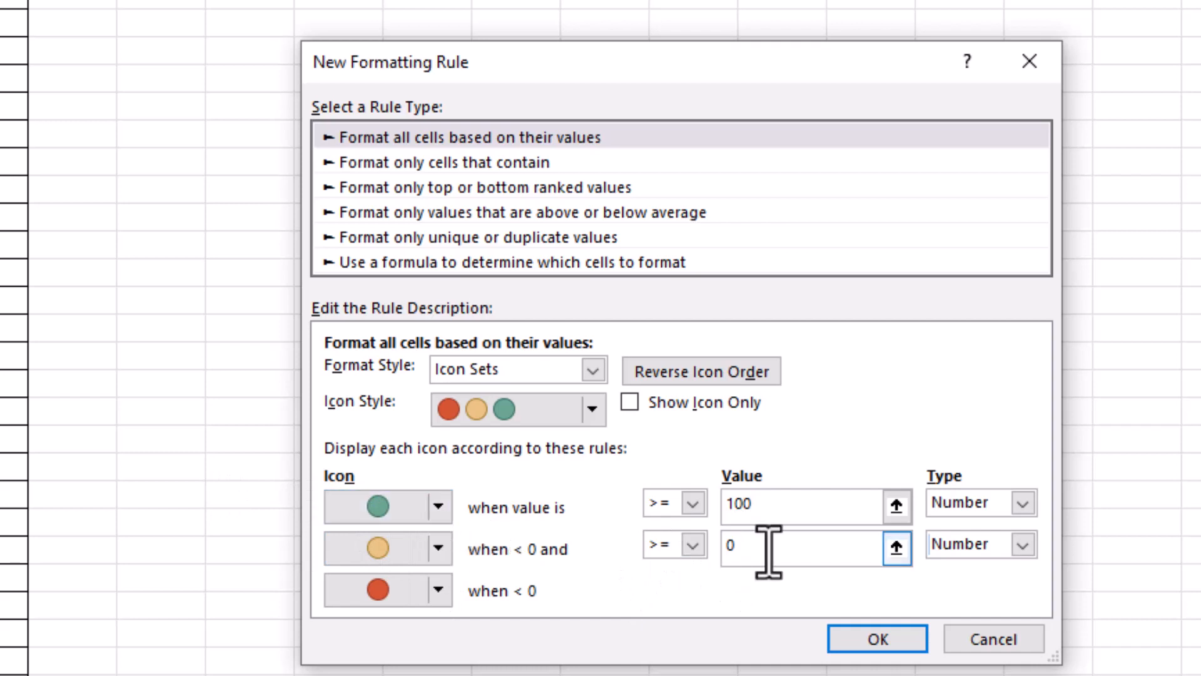
{"action": "type", "text": "50"}
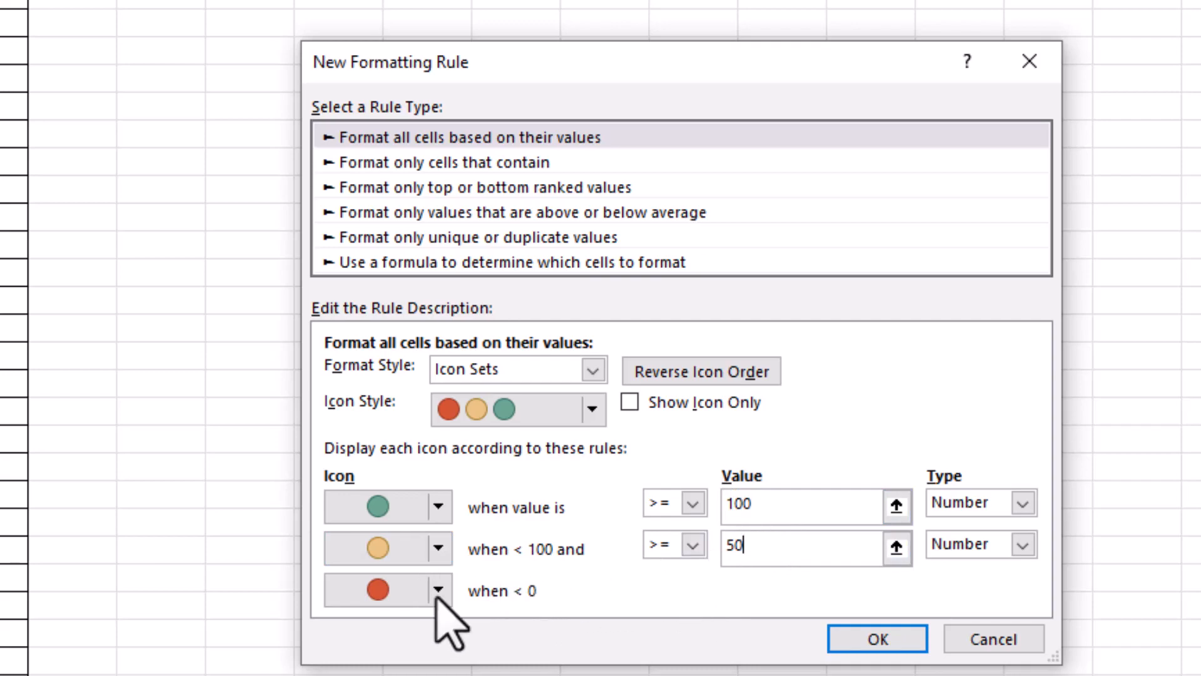
{"action": "left_click", "coordinate": [882, 638]}
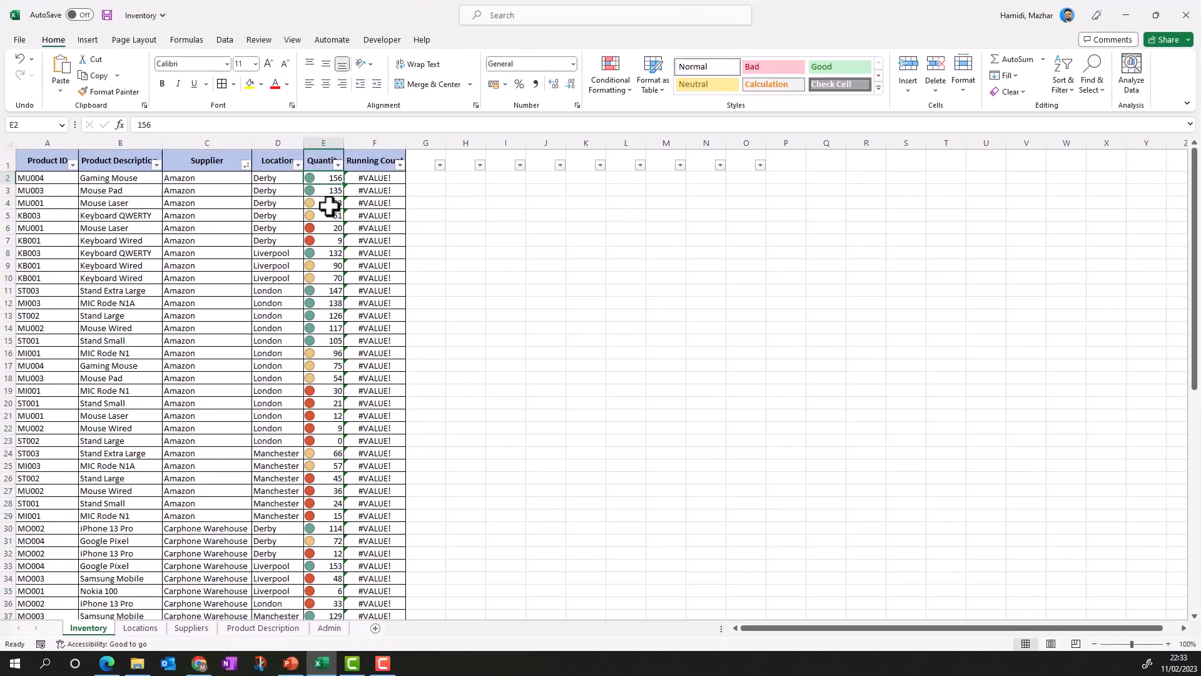
Sort the Quantity column by conditional formatting icon with the red circle first, using the header filter
{"action": "left_click", "coordinate": [329, 204]}
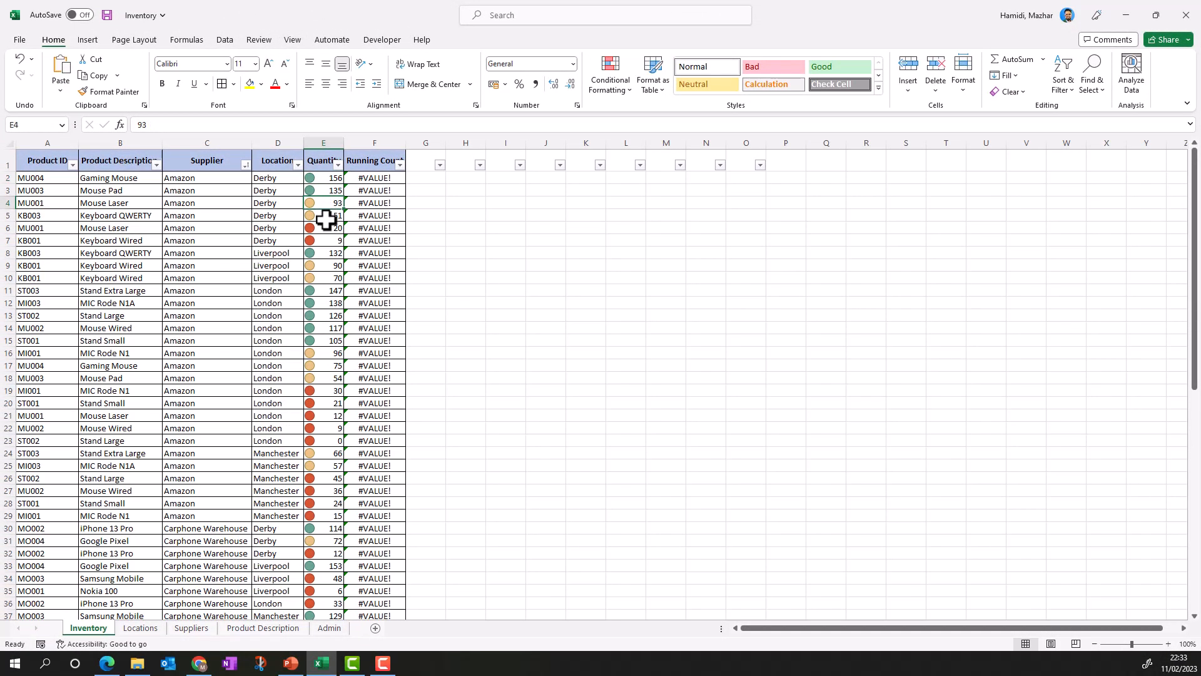
{"action": "left_click", "coordinate": [326, 229]}
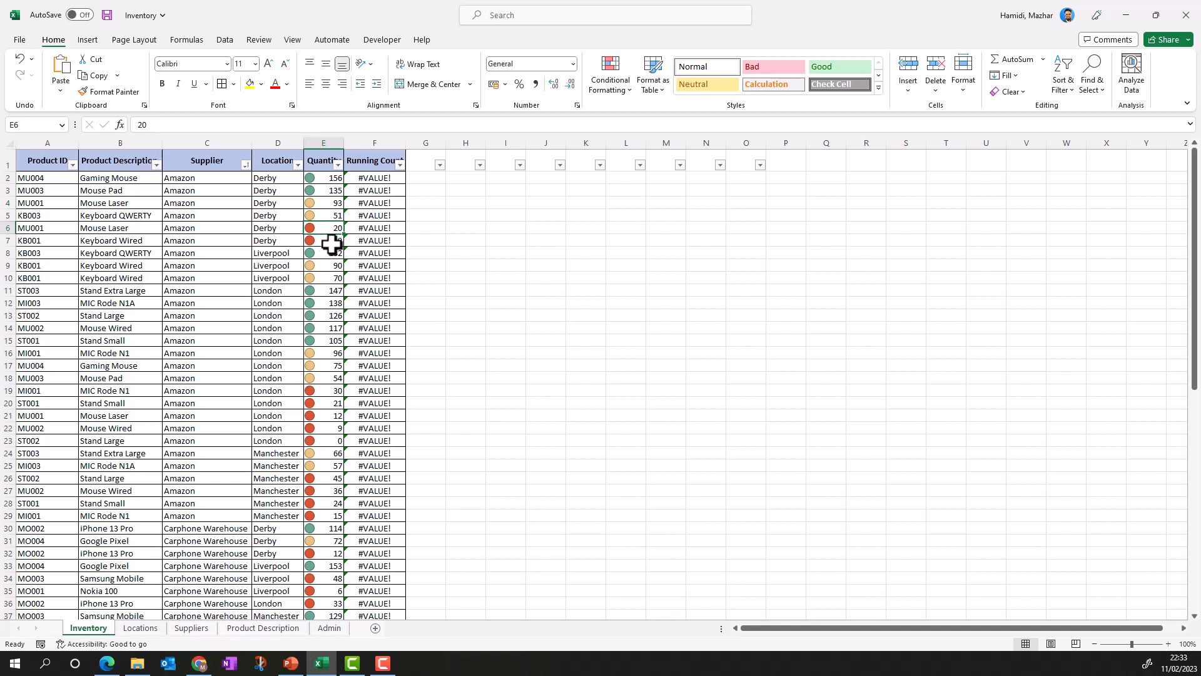
{"action": "left_click", "coordinate": [339, 166]}
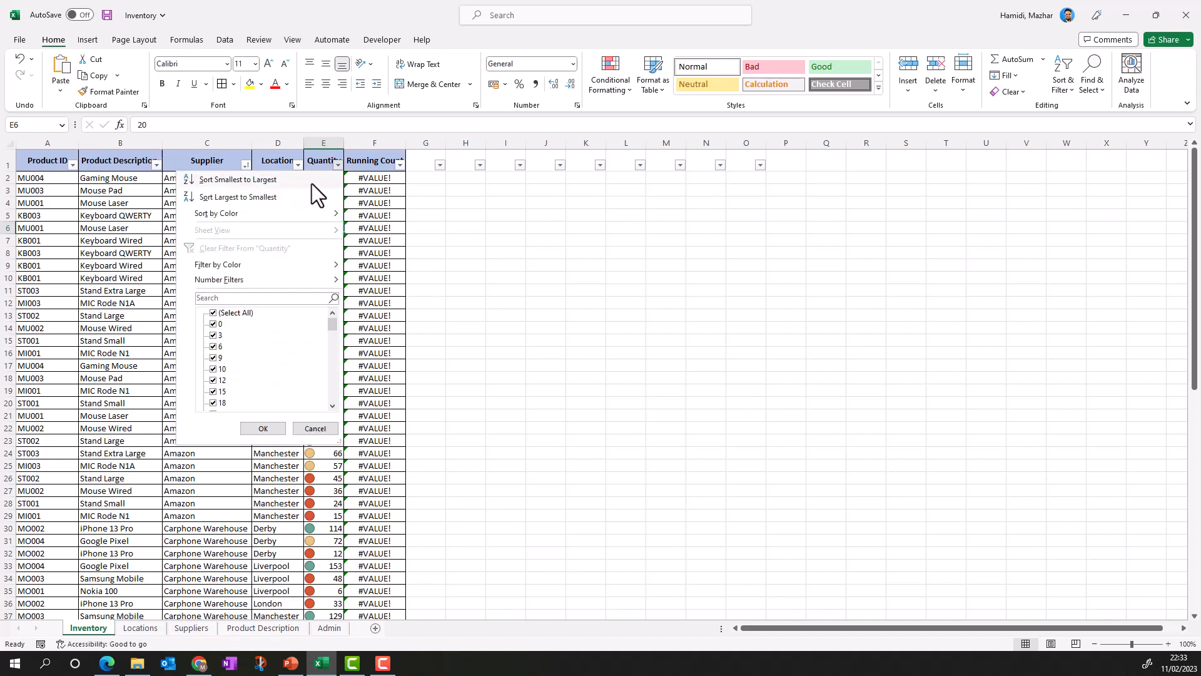
{"action": "mouse_move", "coordinate": [299, 216]}
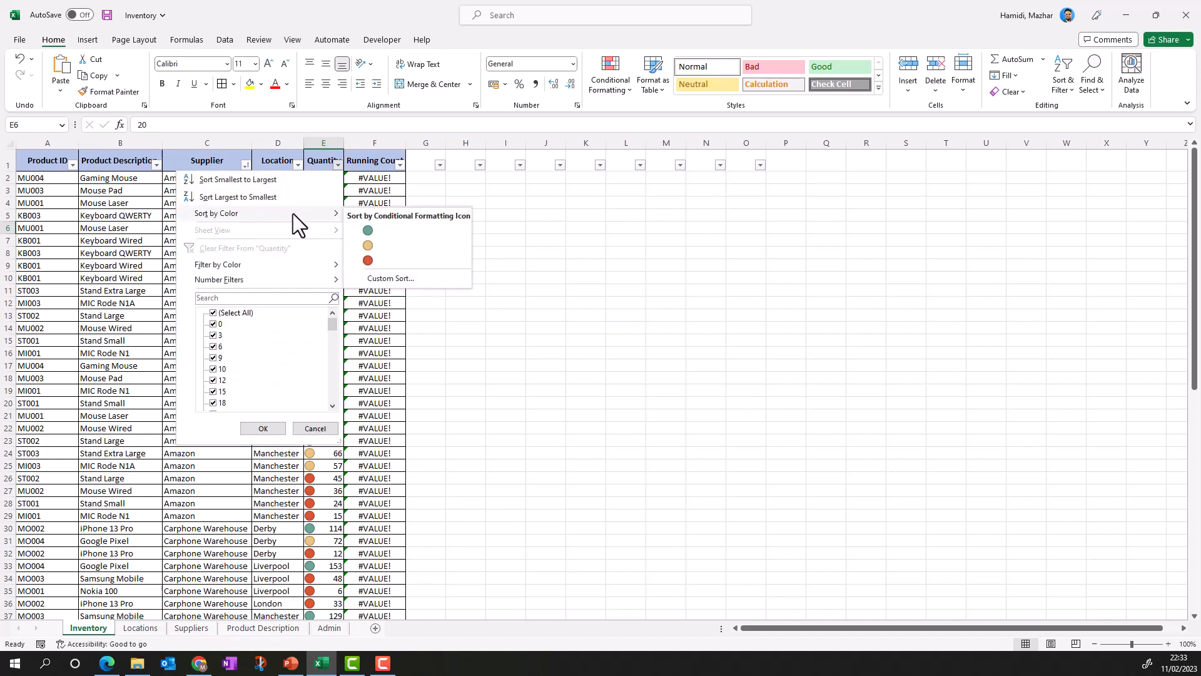
{"action": "left_click", "coordinate": [373, 261]}
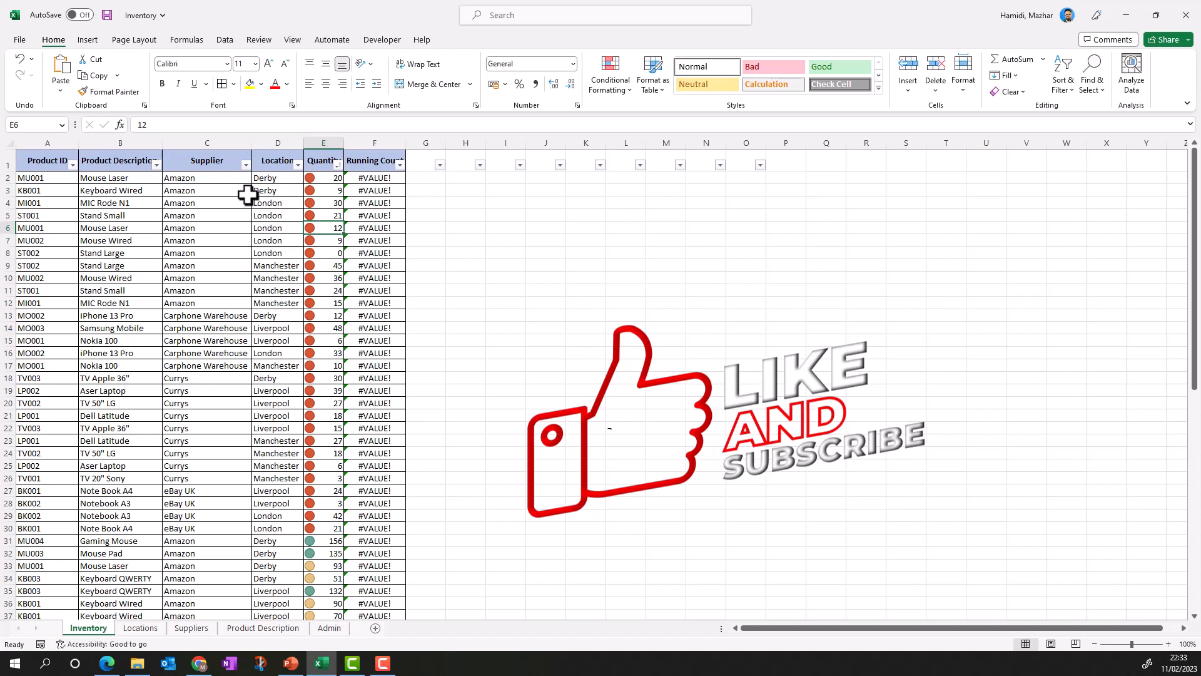
{"action": "left_click", "coordinate": [280, 200]}
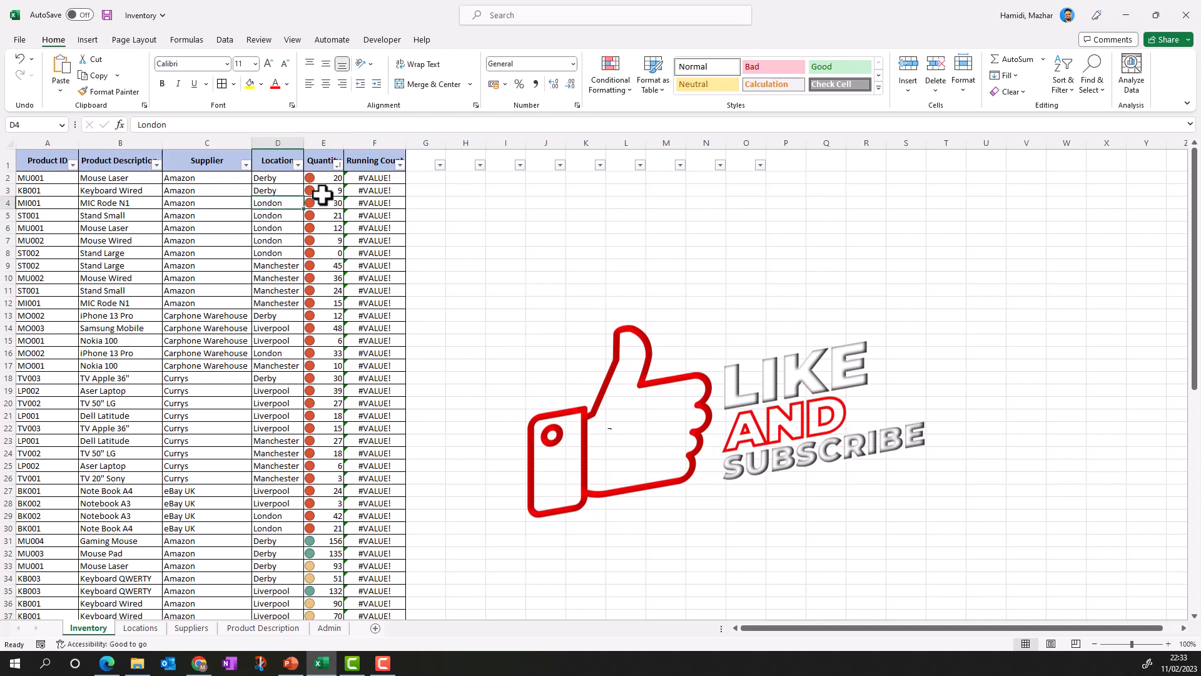
{"action": "left_click", "coordinate": [325, 191]}
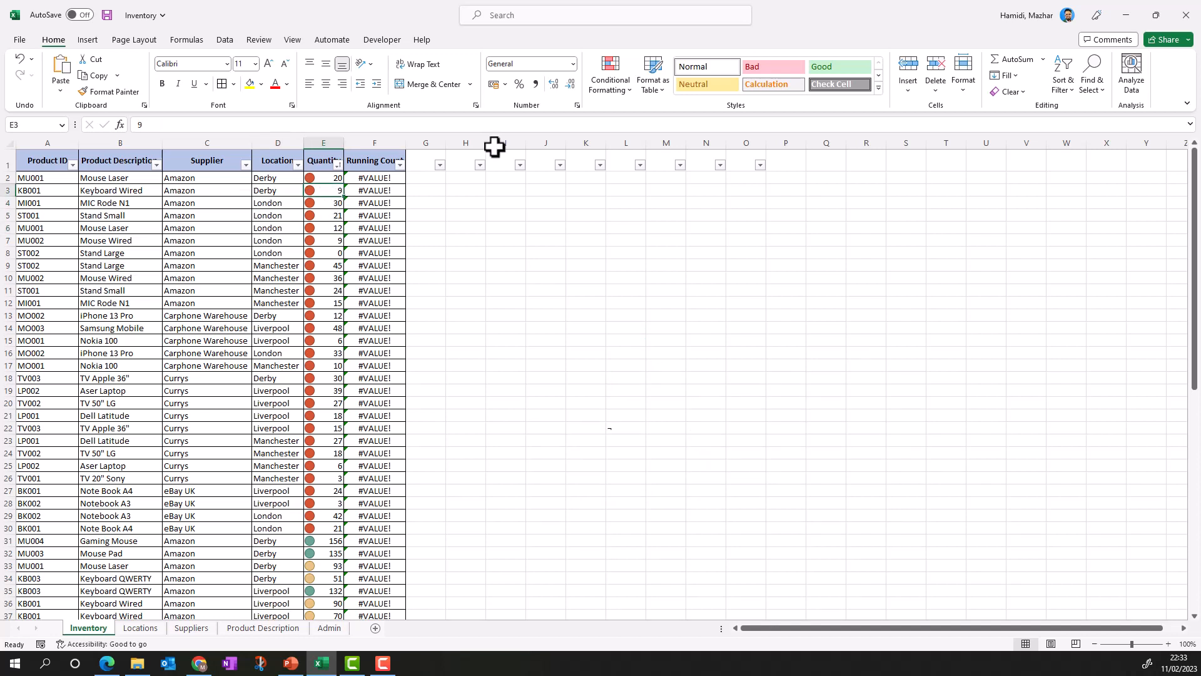
Start a custom sort of the inventory table and make the Quantity level sort on Conditional Formatting Icon
{"action": "left_click", "coordinate": [223, 41]}
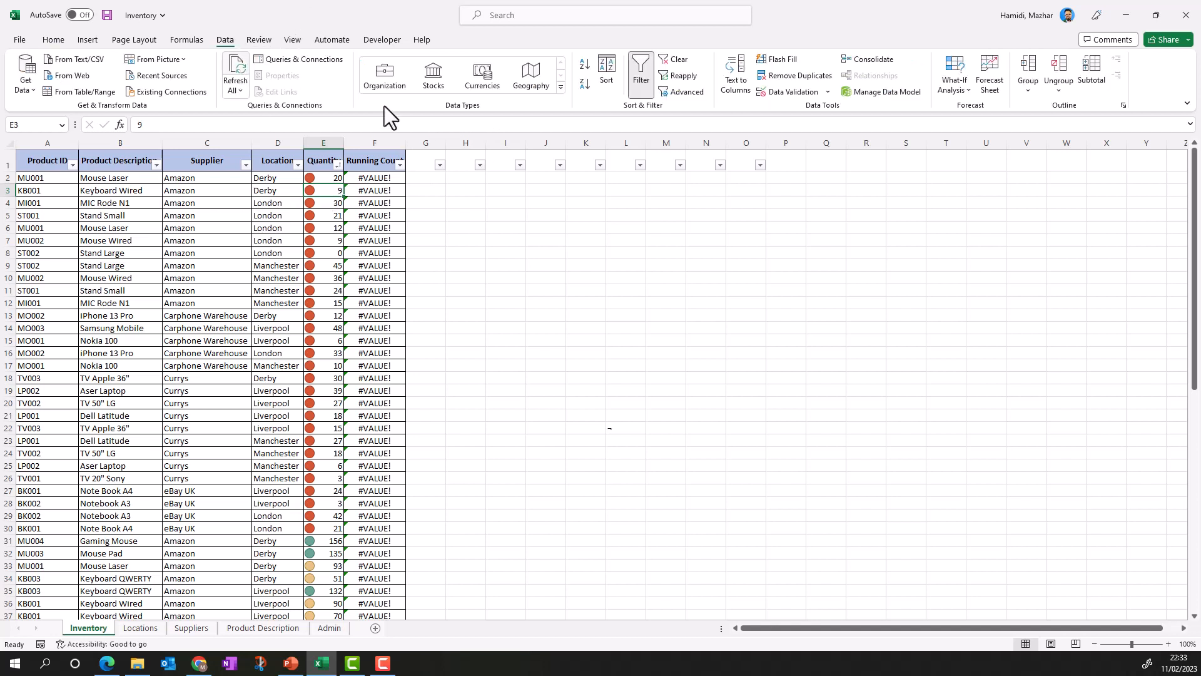
{"action": "left_click", "coordinate": [606, 78]}
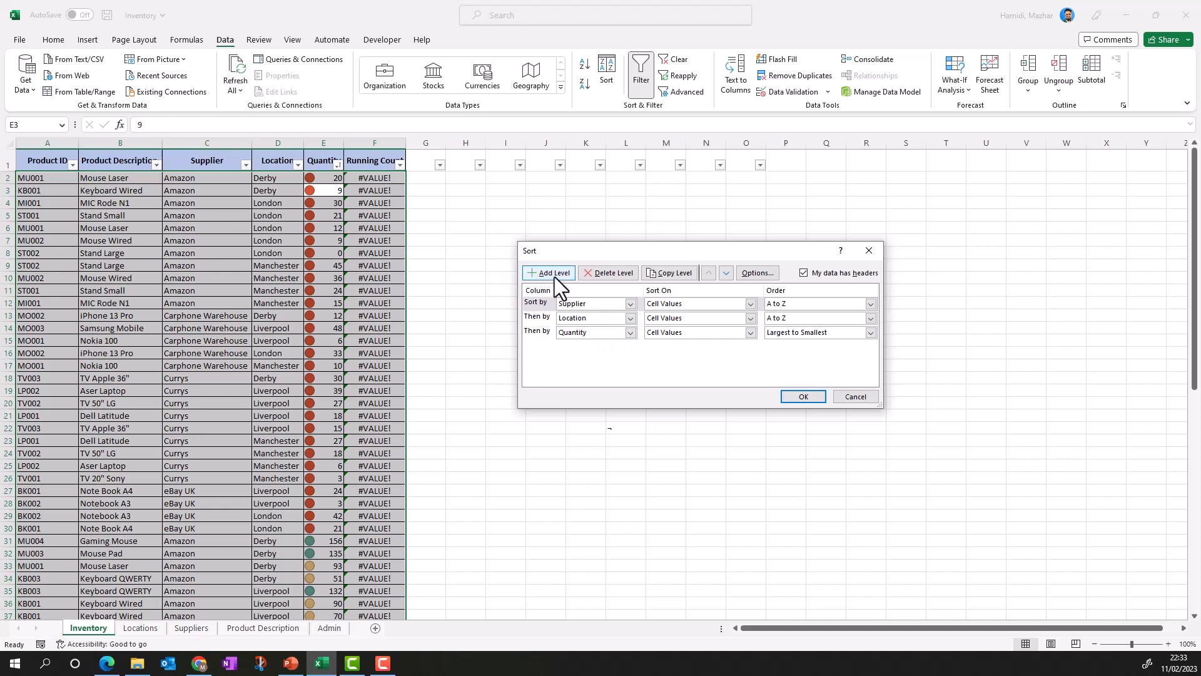
{"action": "left_click", "coordinate": [750, 334]}
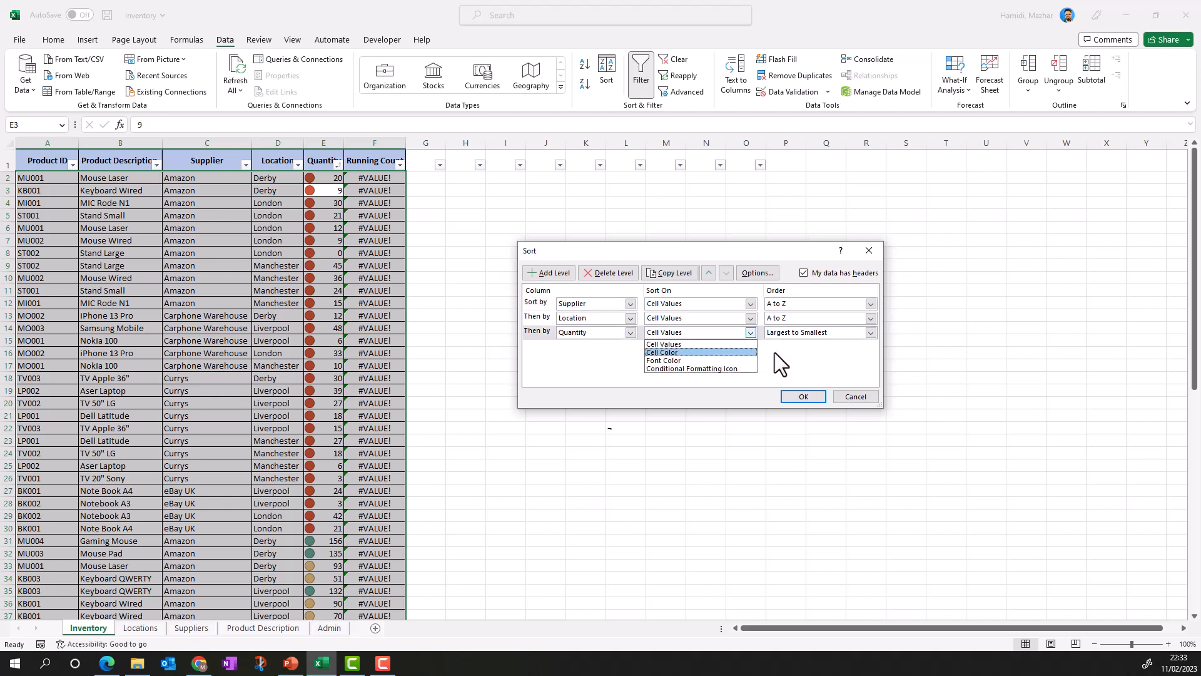
{"action": "left_click", "coordinate": [775, 352]}
{"action": "left_click", "coordinate": [752, 333]}
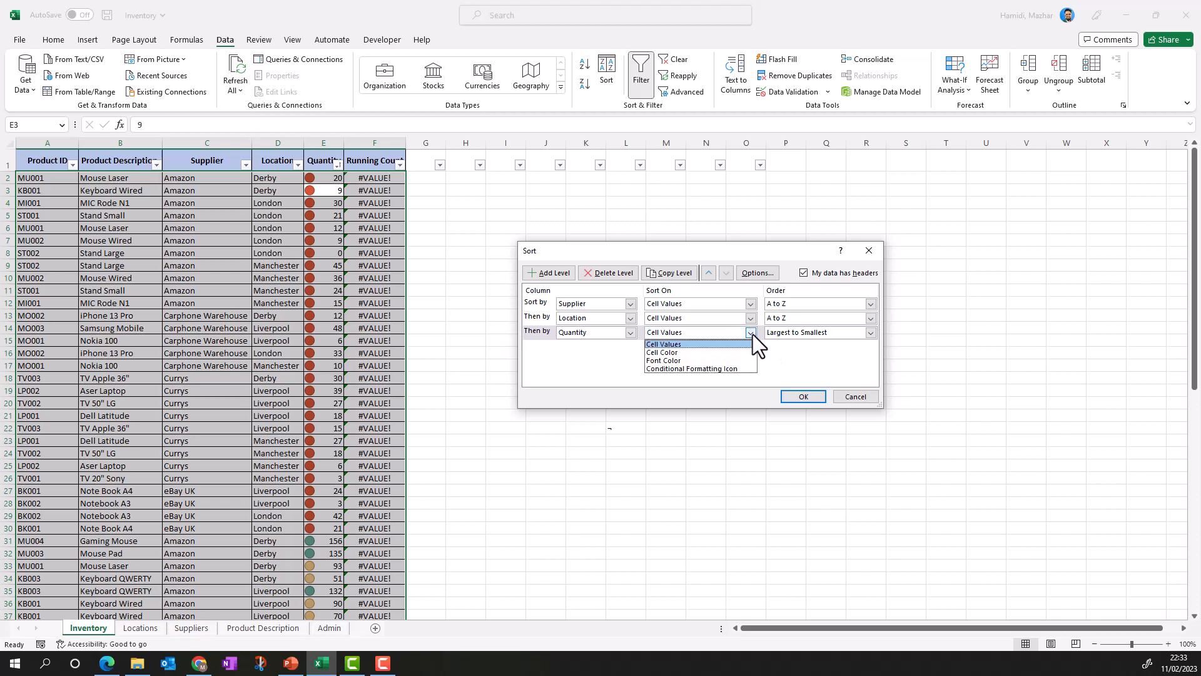
{"action": "left_click", "coordinate": [731, 369]}
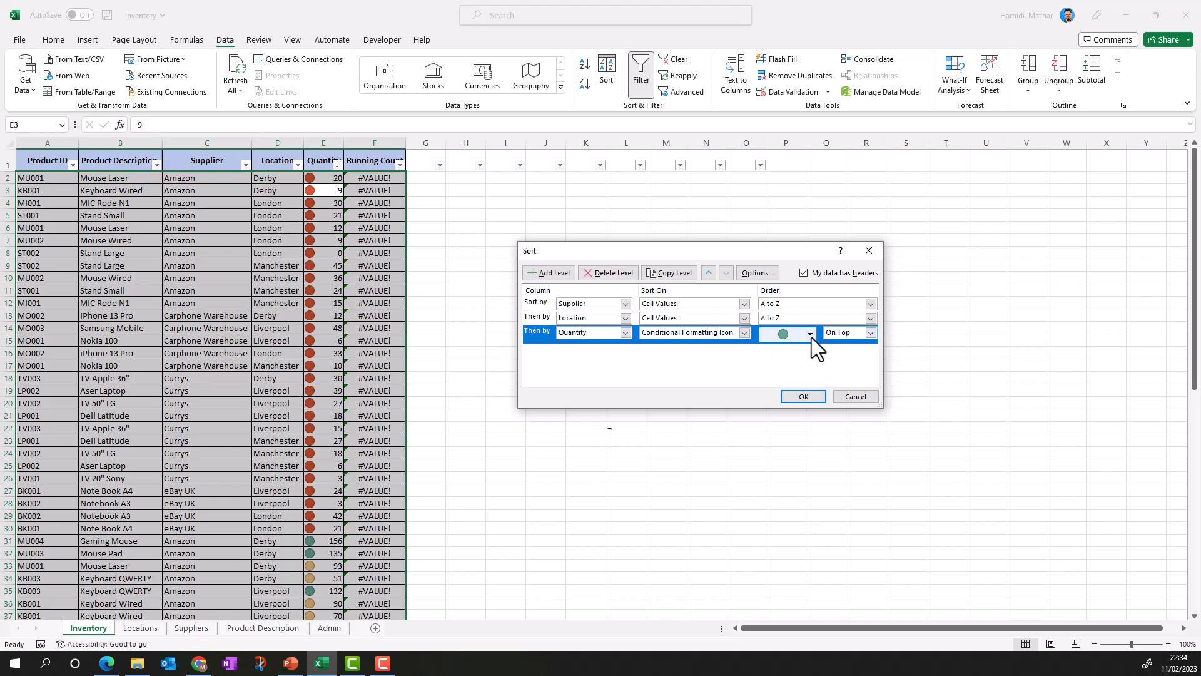
Set the Quantity level's order to the red icon On Top and apply the sort
{"action": "left_click", "coordinate": [810, 337]}
{"action": "left_click", "coordinate": [810, 337]}
{"action": "left_click", "coordinate": [805, 349]}
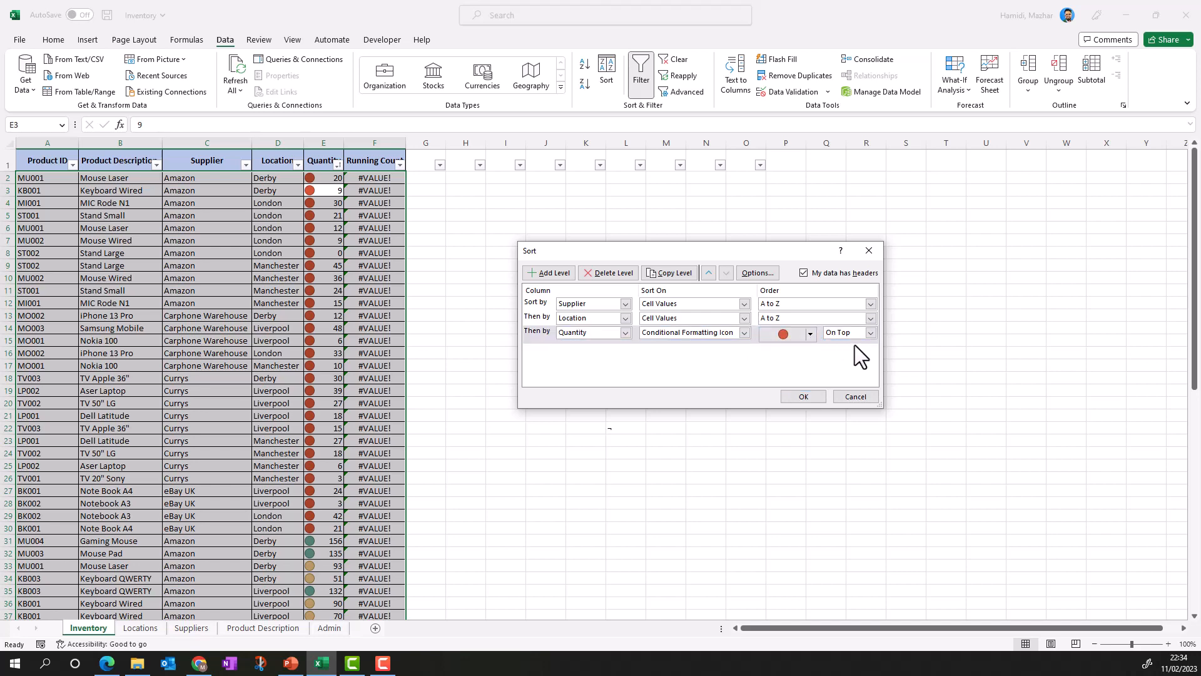
{"action": "left_click", "coordinate": [805, 397]}
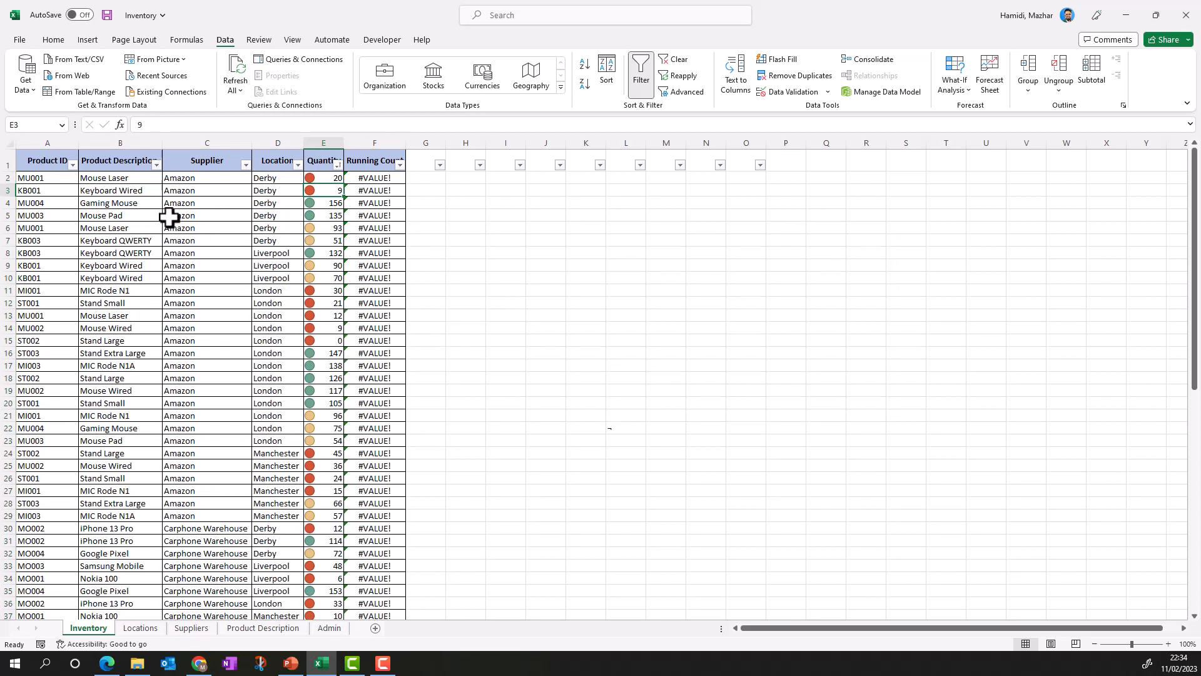
Move the Quantity icon level above Supplier and Location in the custom sort and apply it
{"action": "left_click", "coordinate": [209, 253]}
{"action": "left_click", "coordinate": [606, 72]}
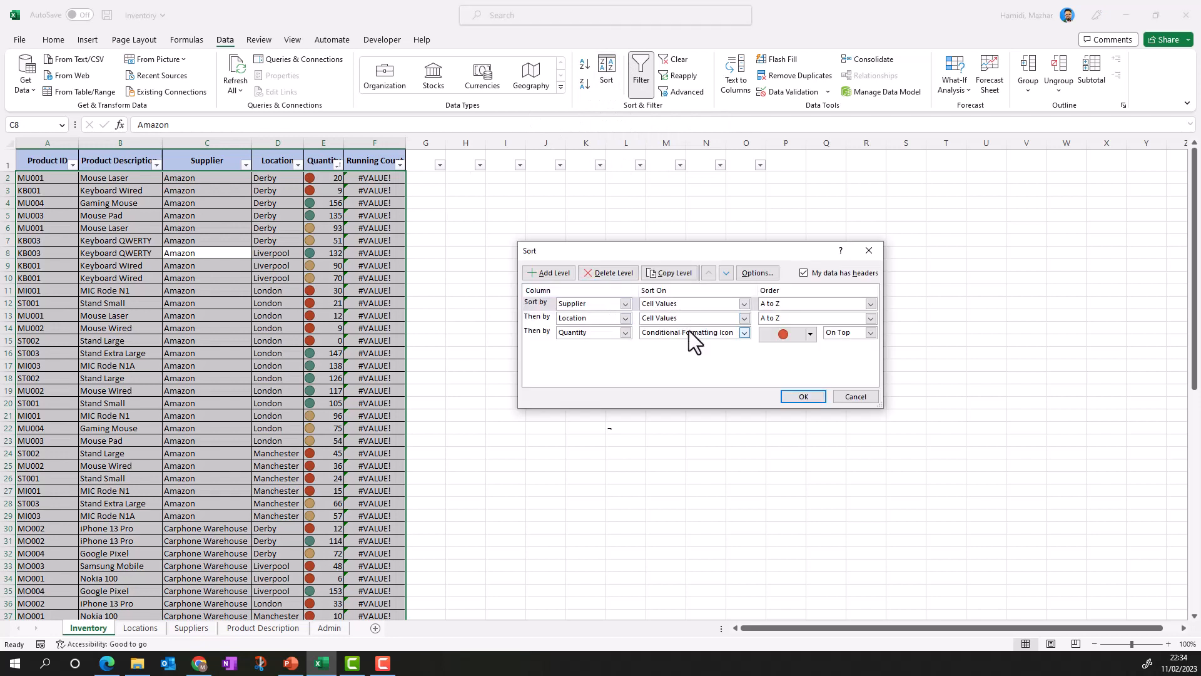
{"action": "left_click", "coordinate": [689, 331]}
{"action": "left_click", "coordinate": [584, 329]}
{"action": "left_click", "coordinate": [582, 331]}
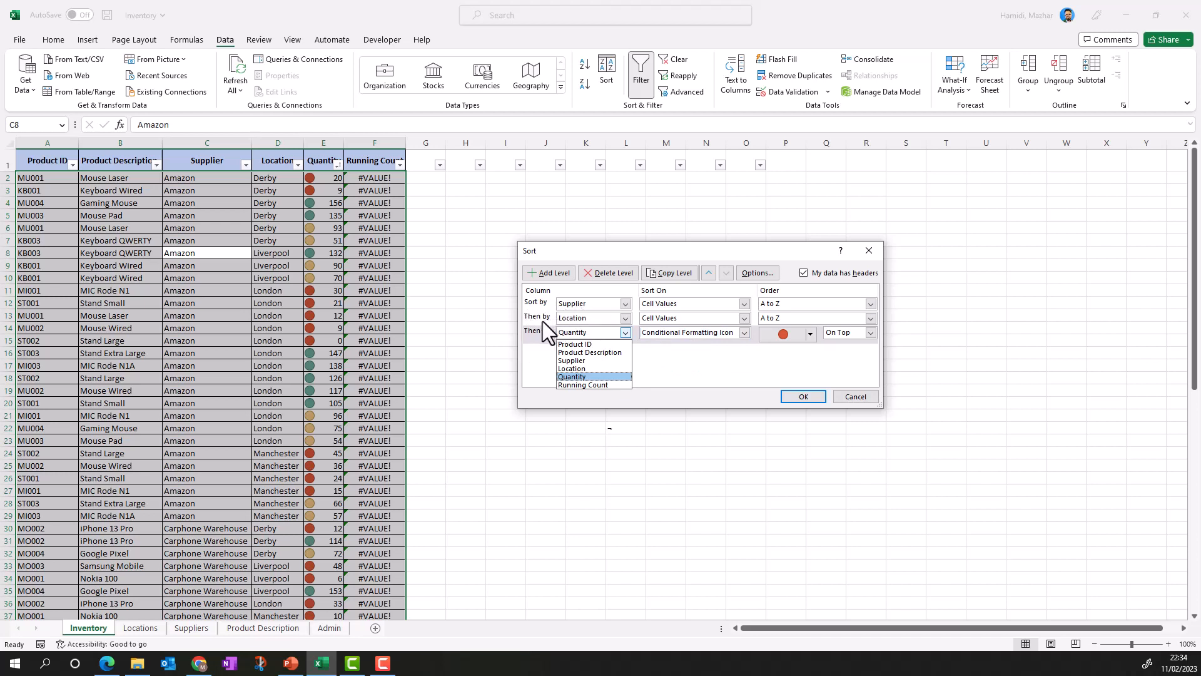
{"action": "left_click", "coordinate": [598, 333]}
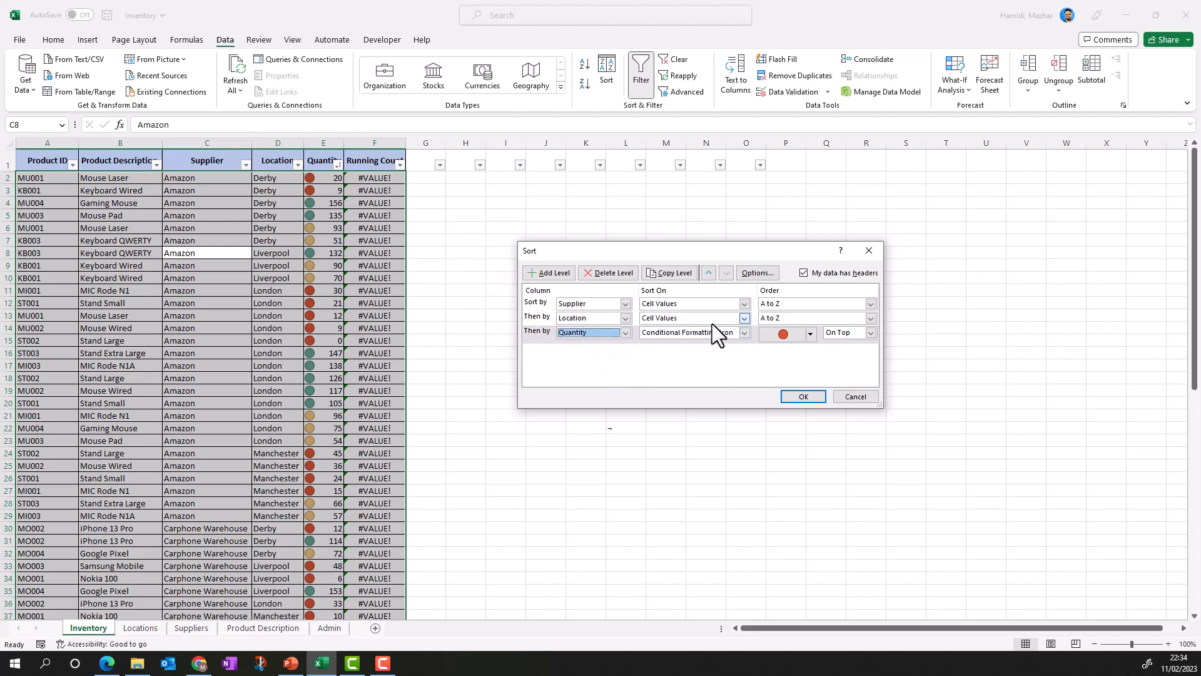
{"action": "left_click", "coordinate": [707, 273]}
{"action": "left_click", "coordinate": [707, 274]}
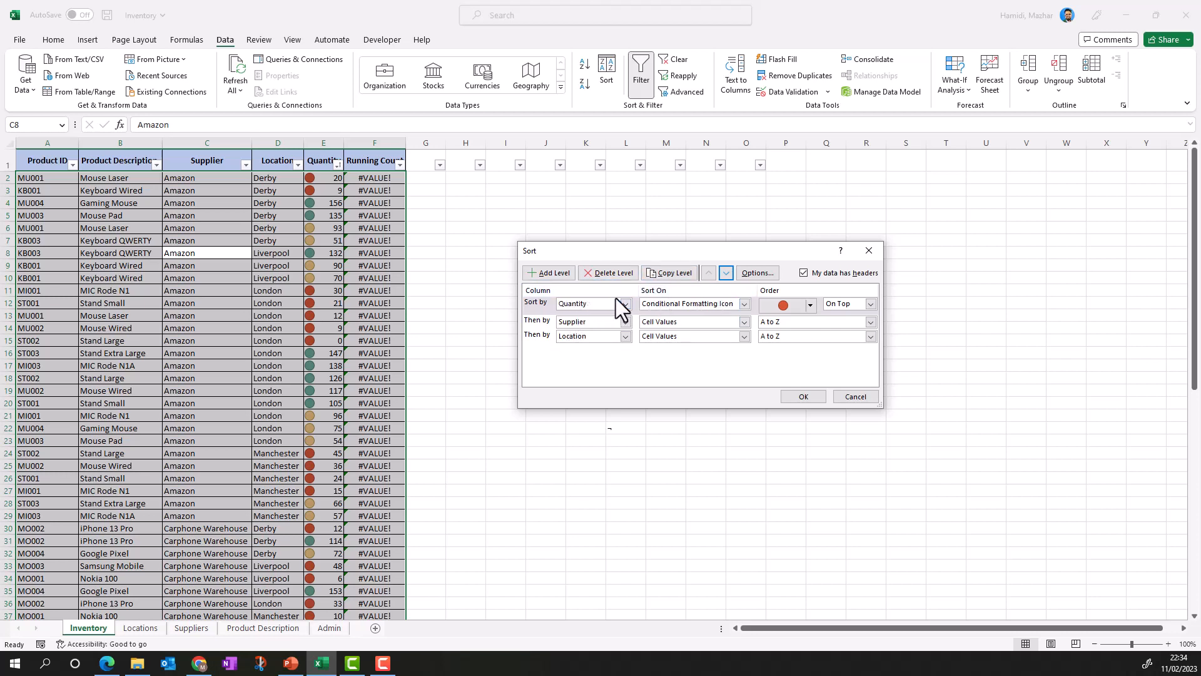
{"action": "left_click", "coordinate": [802, 396]}
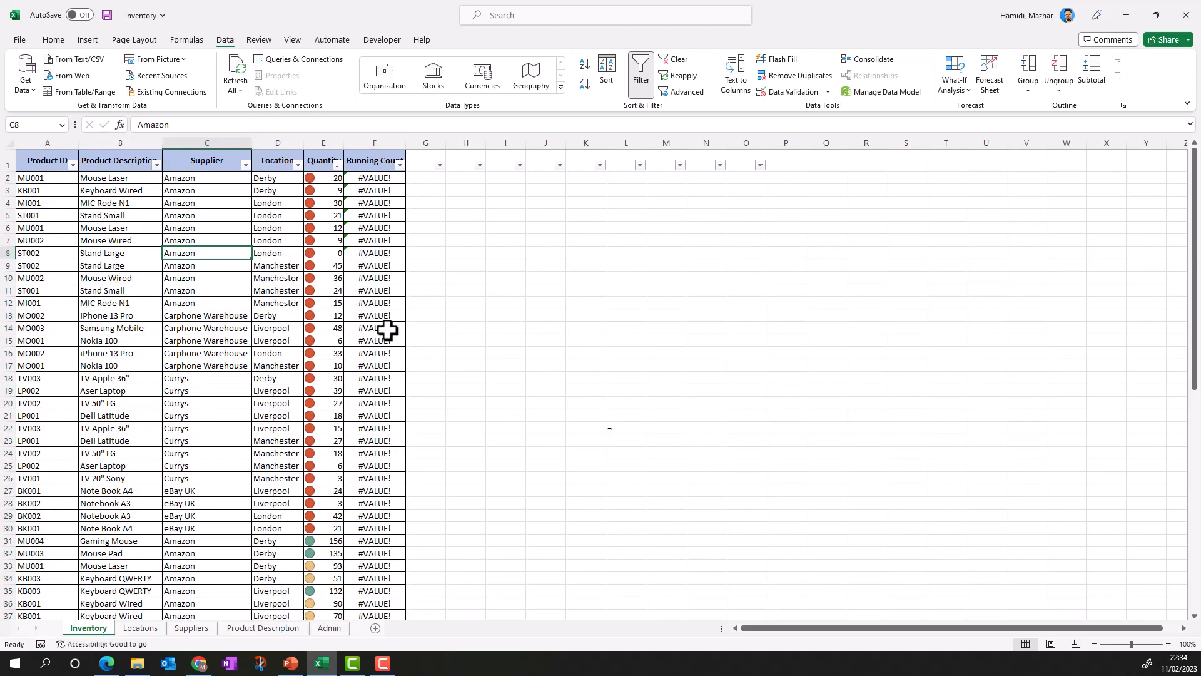